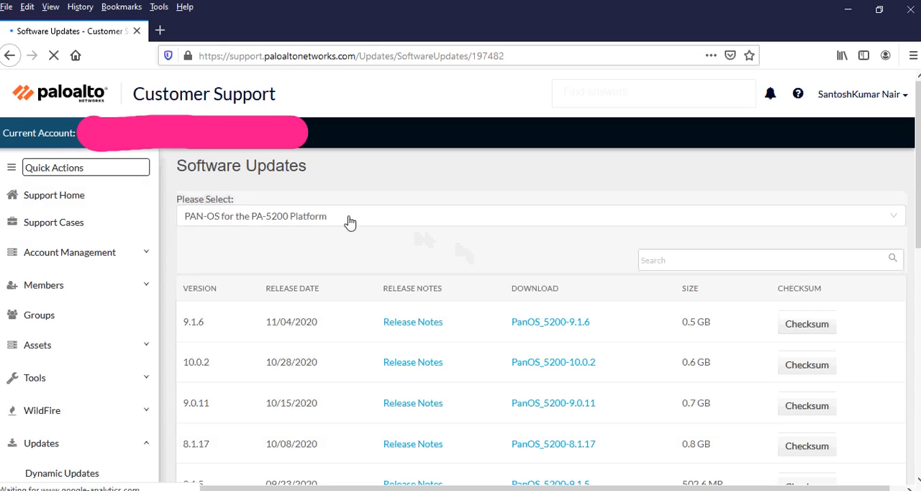
Step: Download PA-VM-ESX-10.0.1.ova from the PAN-OS for VM-Series Base Images software updates and save the file
left_click(313, 215)
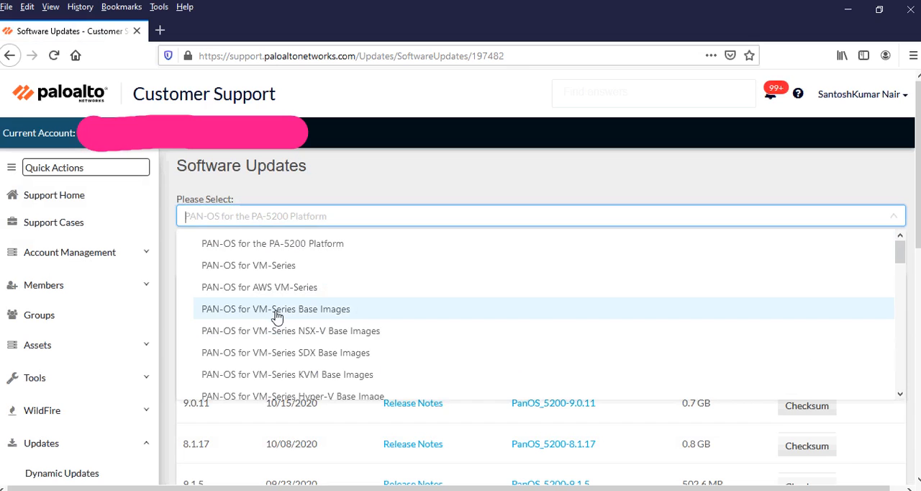
left_click(277, 311)
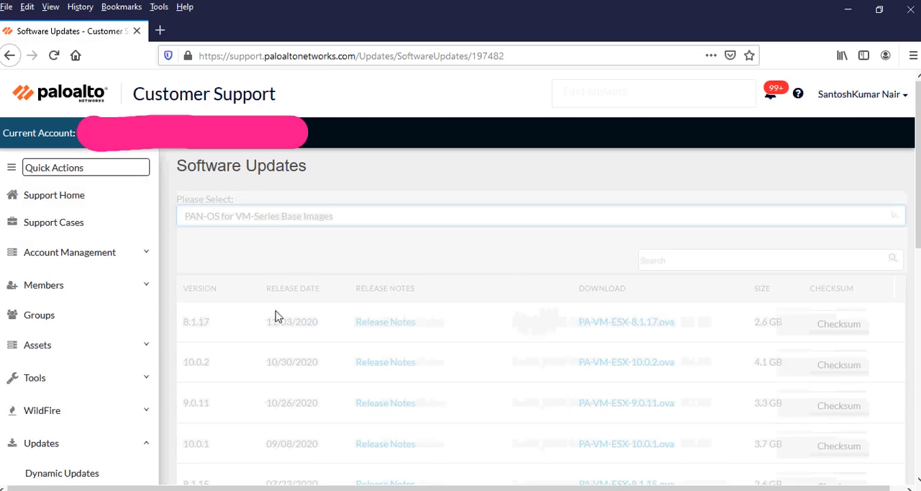
scroll(516, 322, "down", 2)
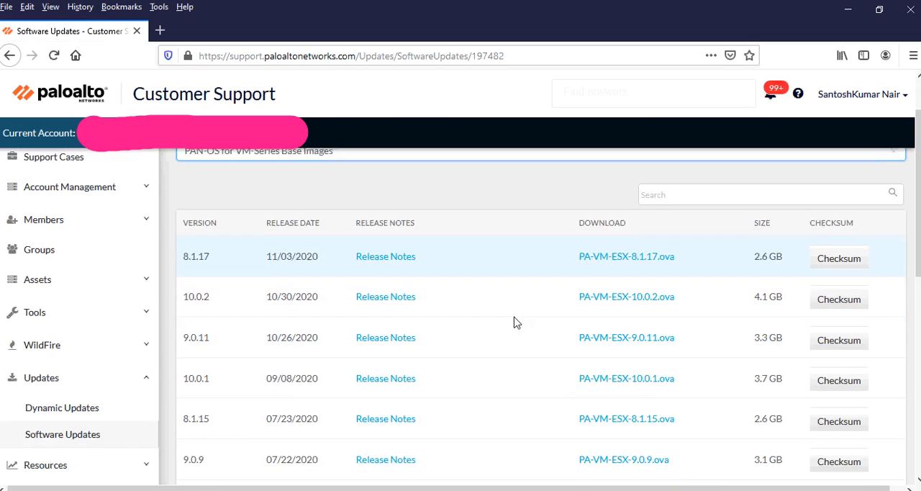
scroll(516, 322, "down", 5)
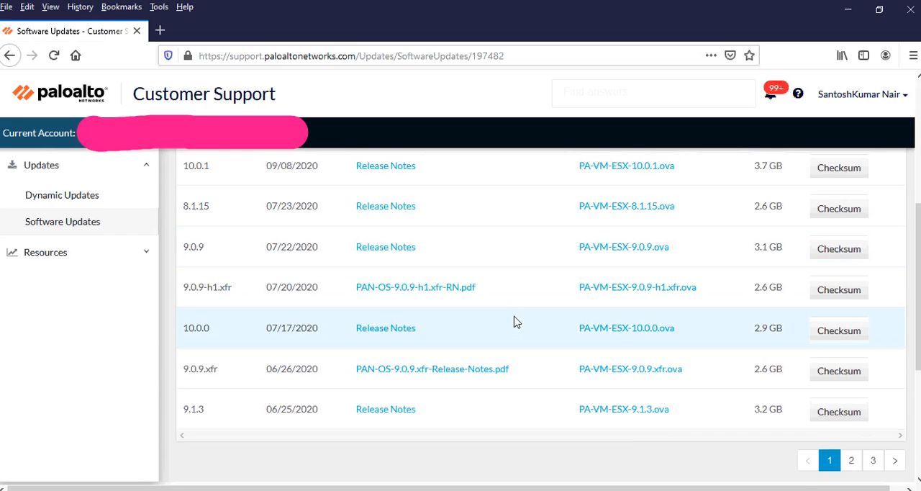
left_click(633, 174)
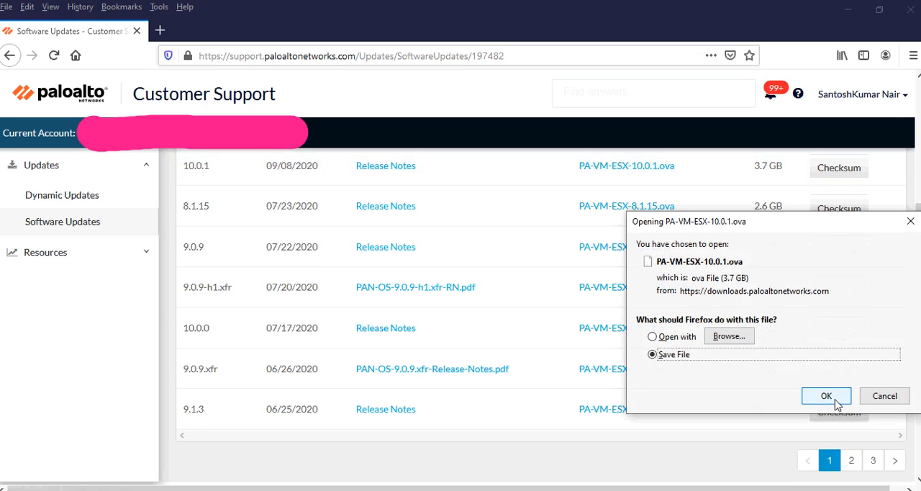
left_click(837, 405)
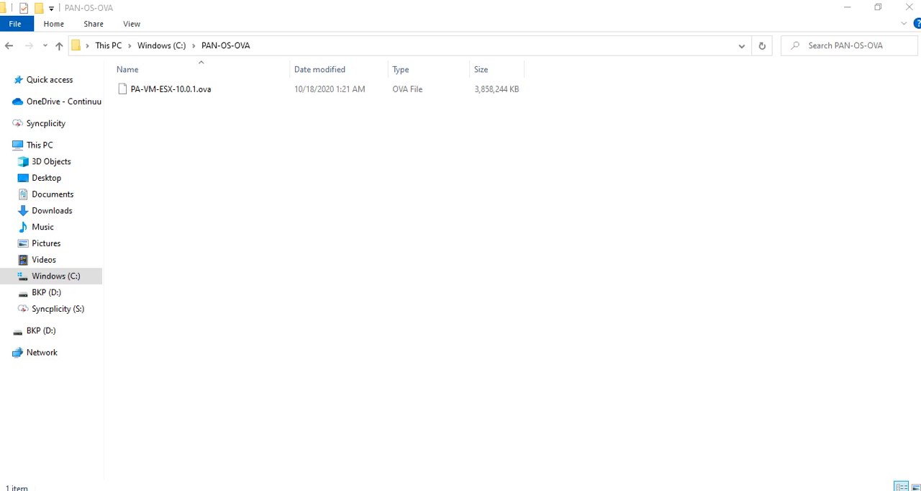
Step: Switch to VMware Workstation Player, start the PNET_4.1.0 virtual machine and dismiss the removable devices hint
left_click_drag(337, 117, 449, 68)
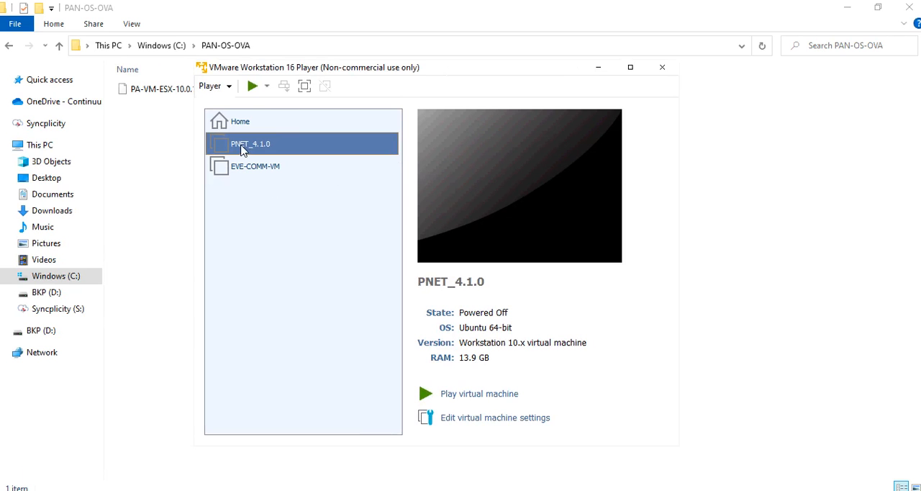
left_click(494, 395)
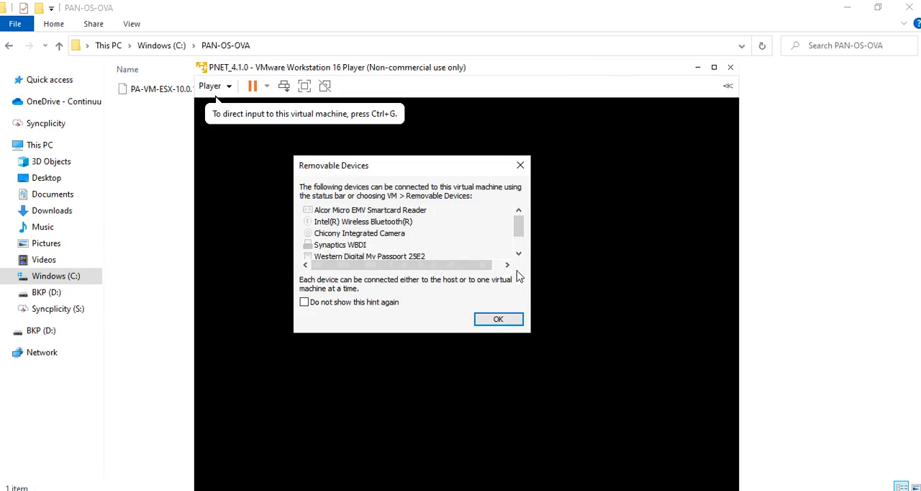
left_click(507, 320)
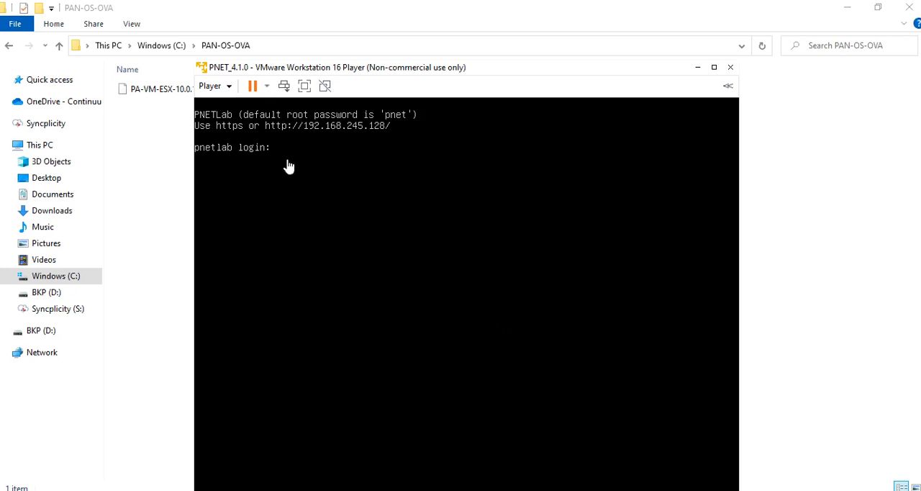
Step: Switch to WinSCP and set up a new SCP session with host name 192.168.245.128
left_click(259, 163)
left_click(257, 155)
left_click_drag(0, 184, 432, 128)
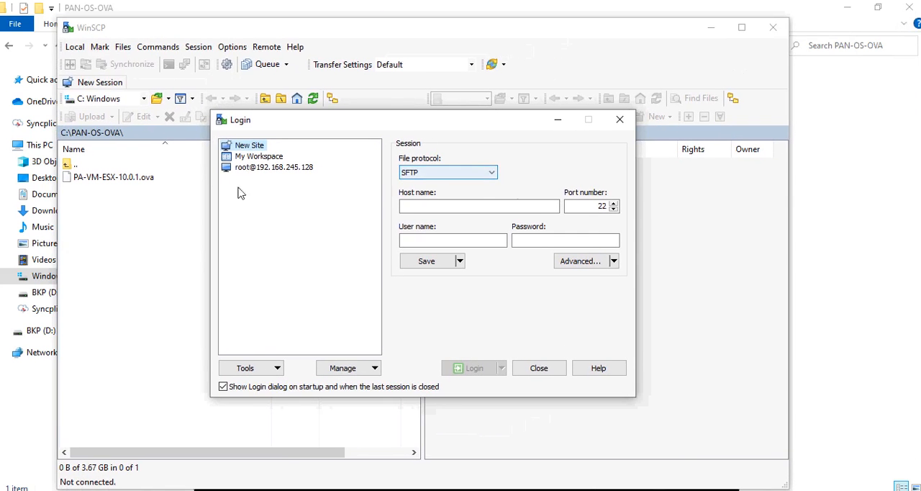
left_click(460, 172)
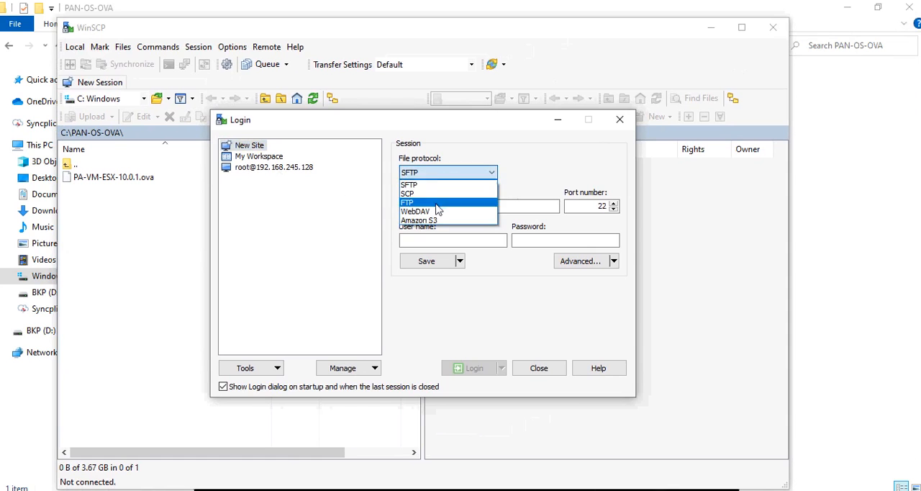
left_click(428, 195)
left_click(431, 206)
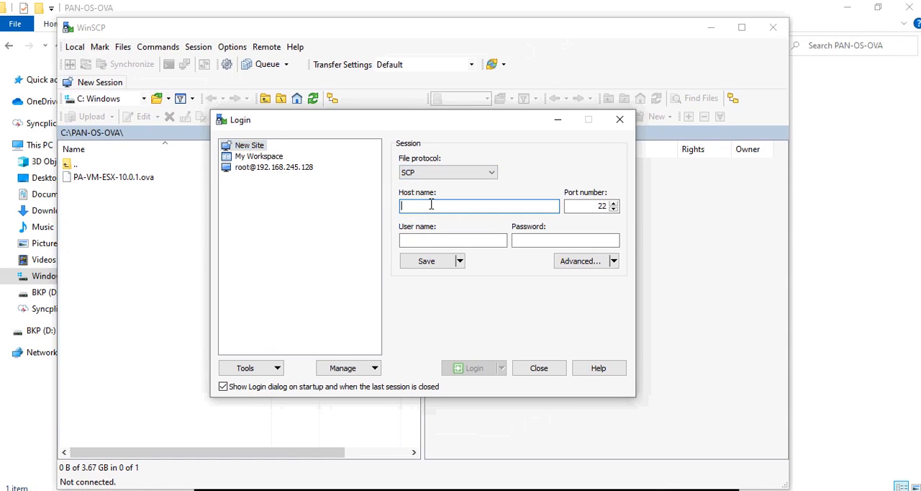
type("192.16")
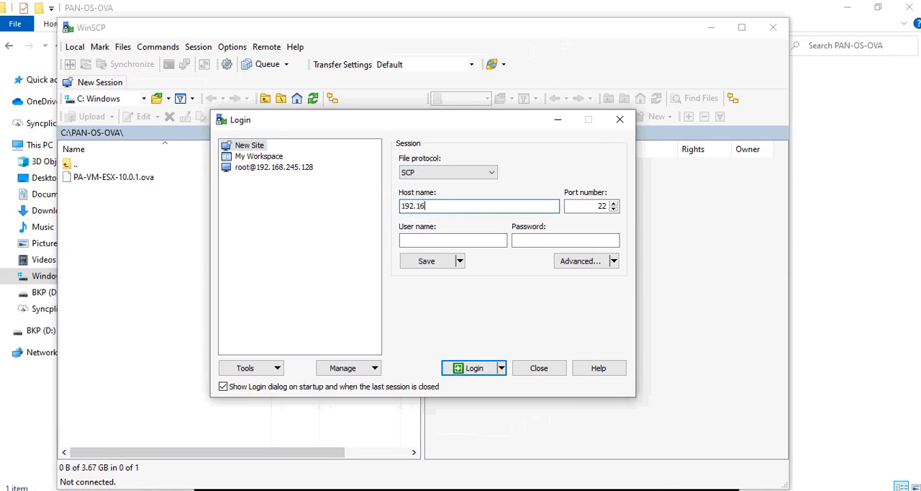
type("8.245.128")
key("Tab")
key("Tab")
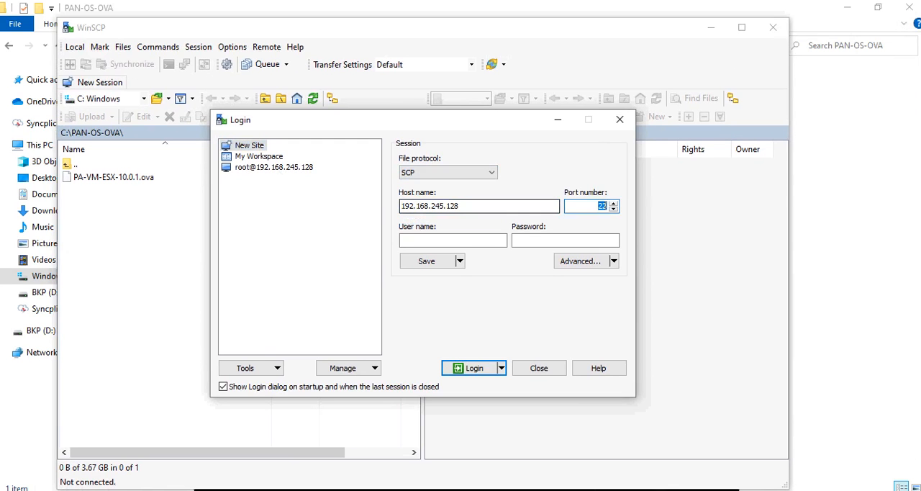
Step: Enter the user name root and the account password, and log in to the session
type("root")
key("Tab")
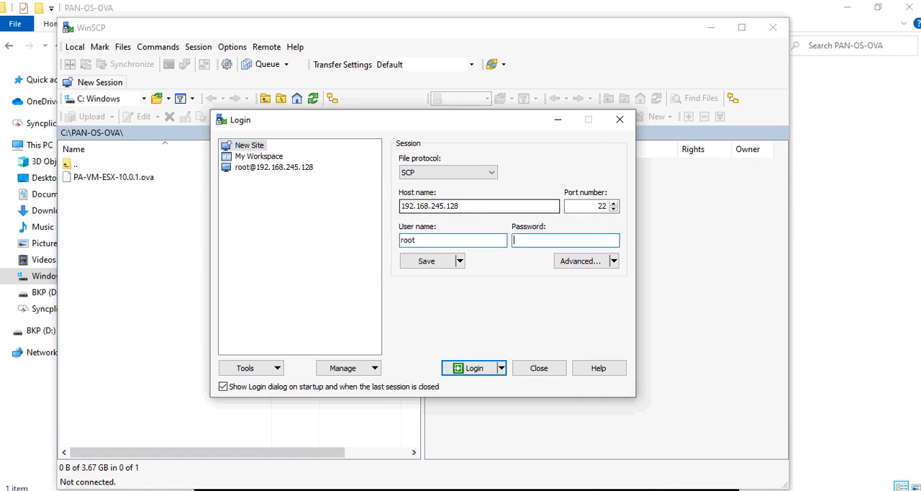
type("aaaa")
left_click(469, 369)
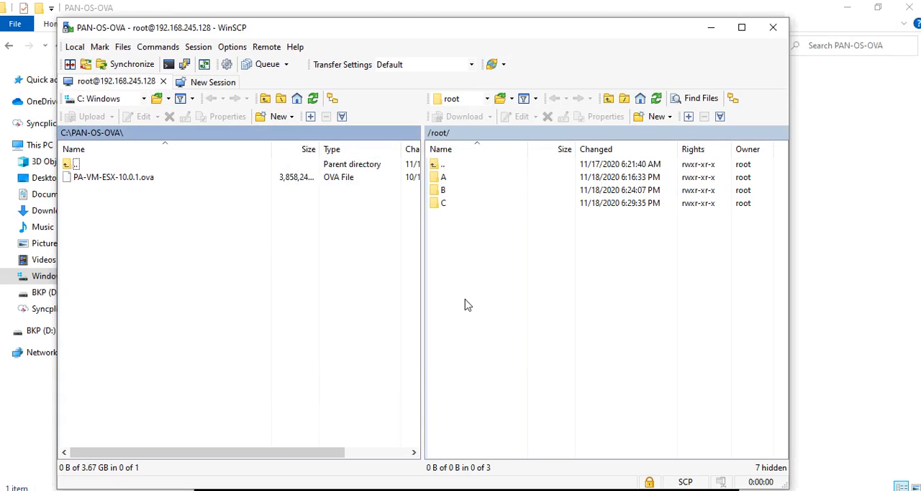
Step: Create a directory named PaloAlto inside the remote /root/ folder
right_click(454, 241)
mouse_move(489, 324)
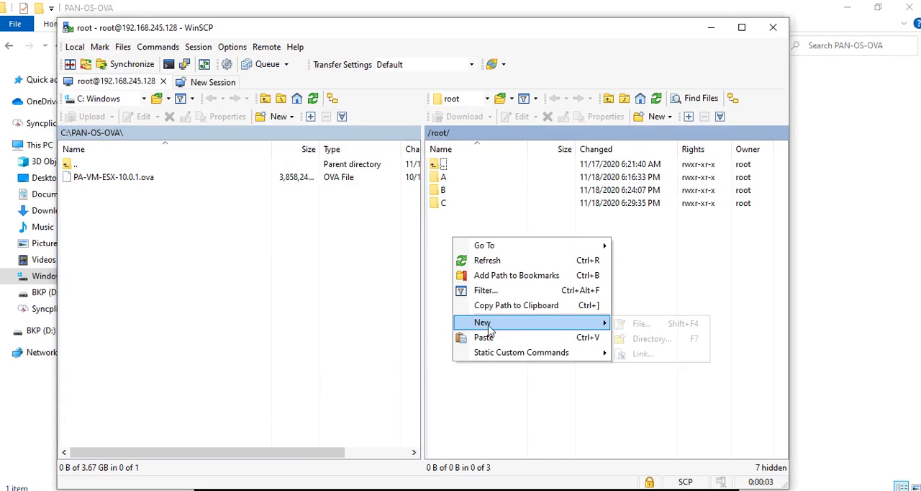
left_click(650, 339)
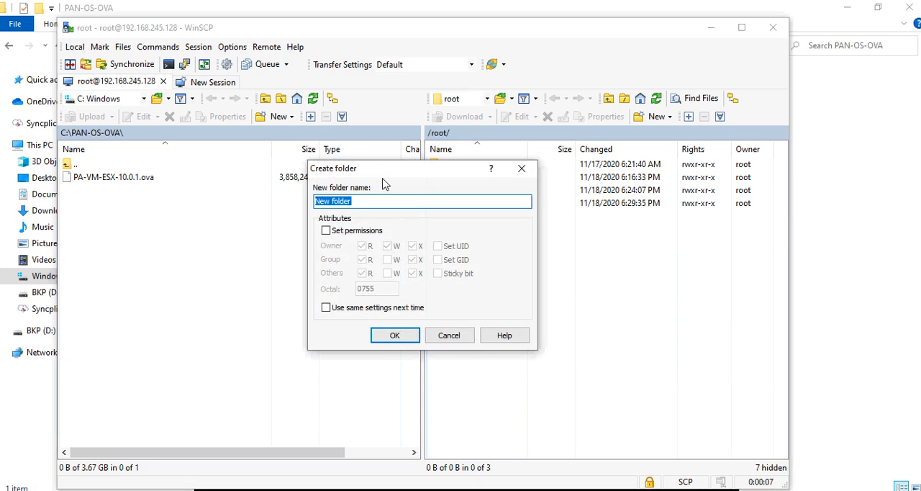
type("PaloAlto")
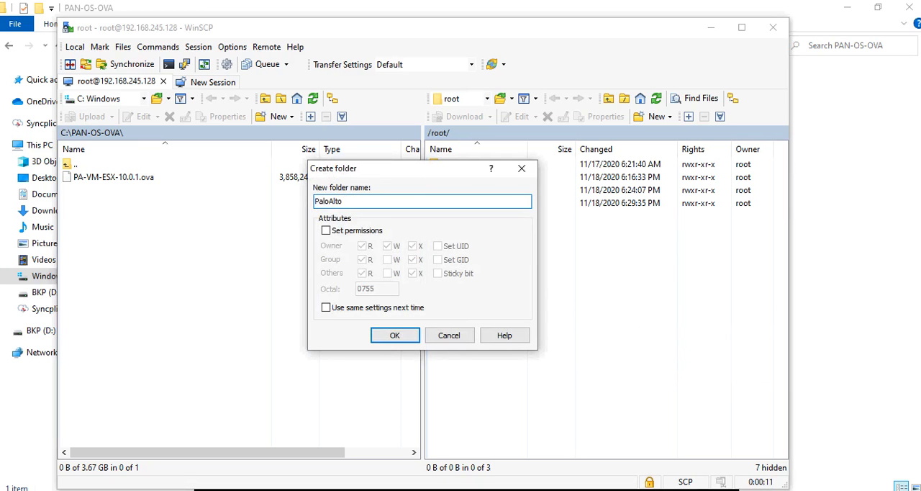
left_click(395, 336)
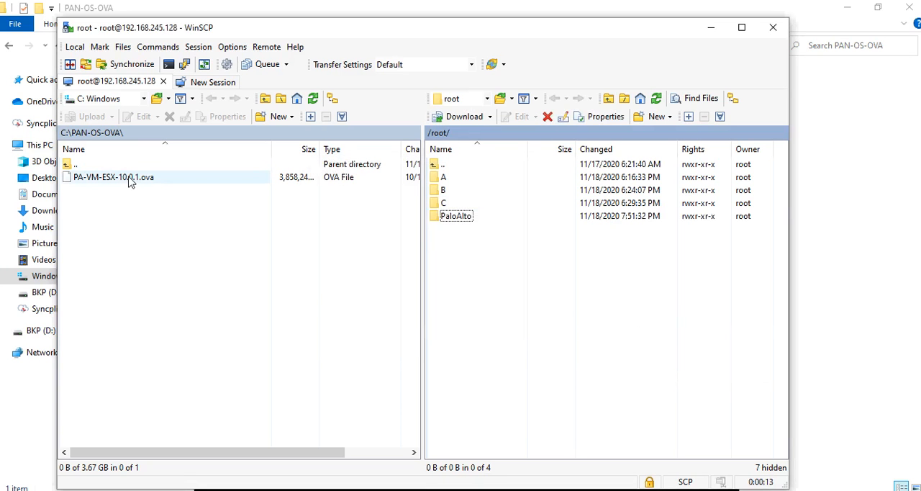
Step: Upload PA-VM-ESX-10.0.1.ova from C:\PAN-OS-OVA to the remote /root/PaloAlto/ folder and minimize WinSCP
double_click(446, 219)
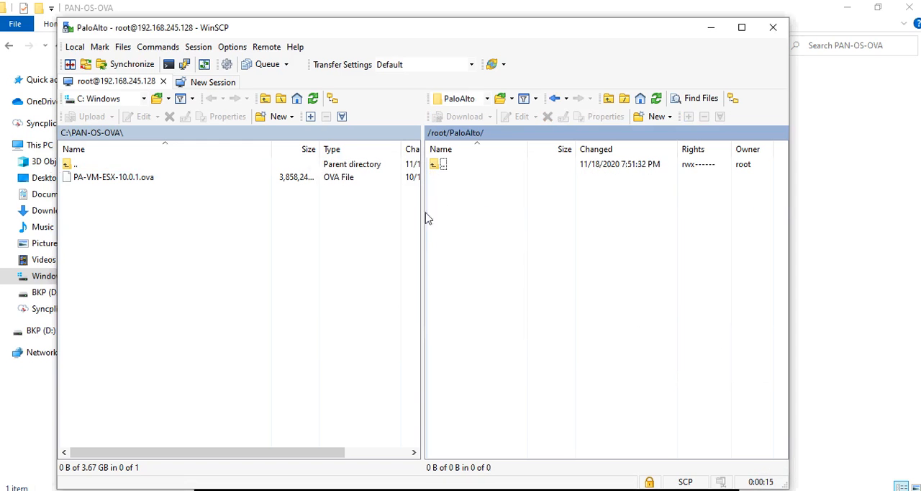
left_click_drag(128, 182, 596, 255)
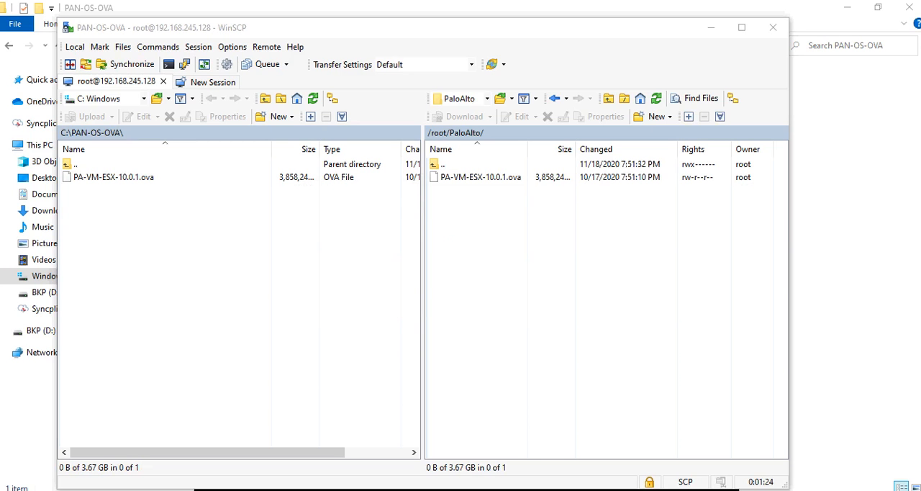
left_click(722, 32)
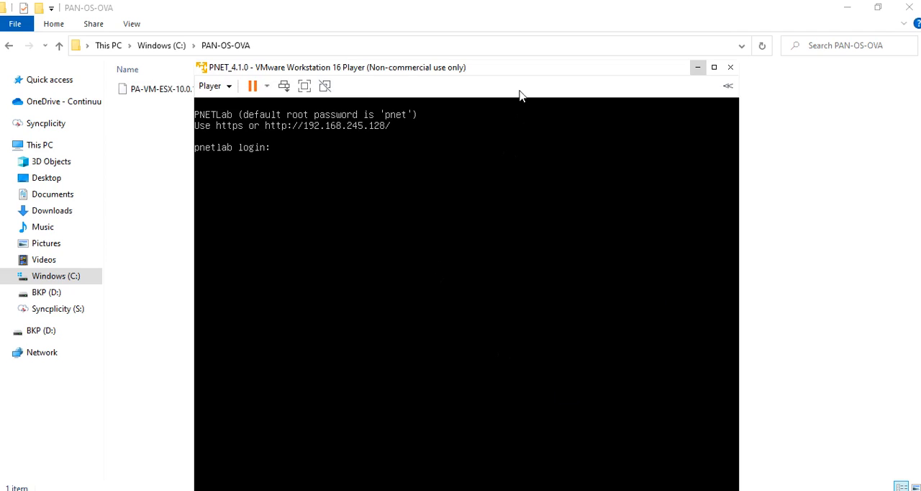
Step: Log in to the pnetlab console of the virtual machine as root with the account password
left_click(437, 205)
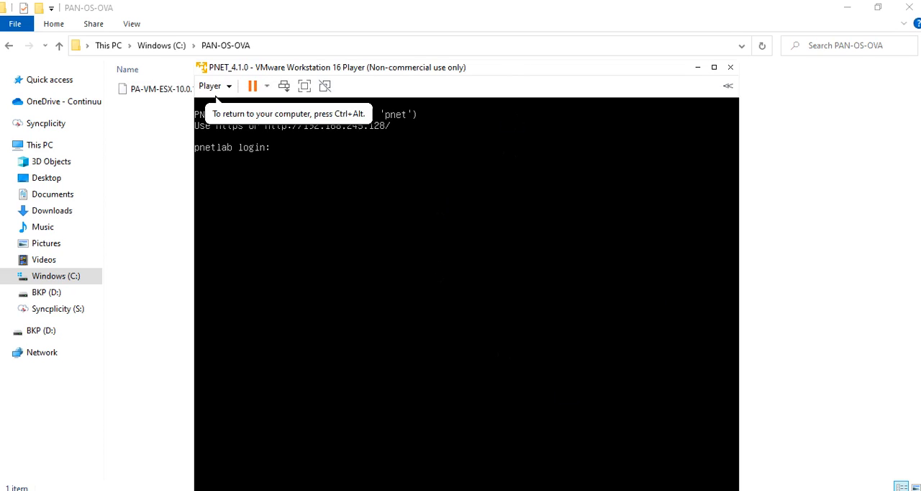
type("root")
key("Return")
Step: Change into the PaloAlto directory and list its contents with dir
key("Return")
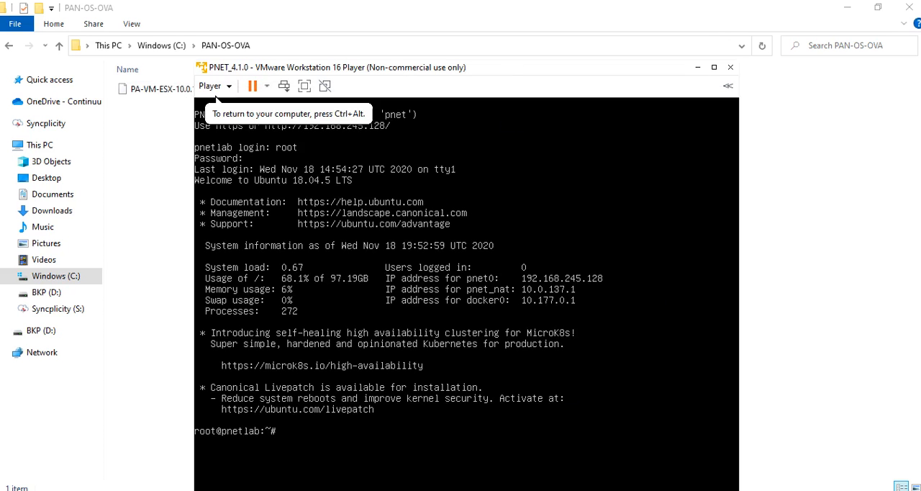
type("cd")
type(" P")
key("Tab")
key("Return")
type("dir")
key("Return")
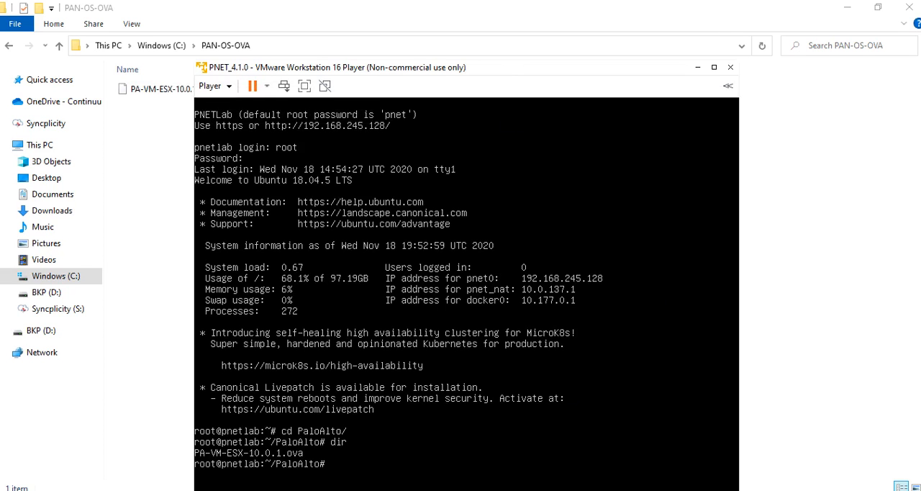
Step: Extract the OVA archive by running tar -xvf PA-VM-ESX-10.0.1.ova
type("ta")
key("BackSpace")
type("-xvf PA-VM-ESX-10.0.1.")
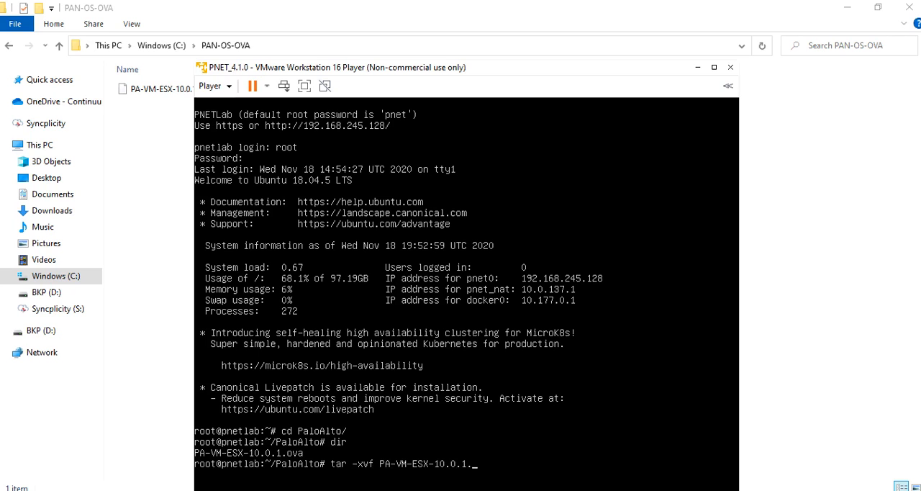
type("ova")
key("Return")
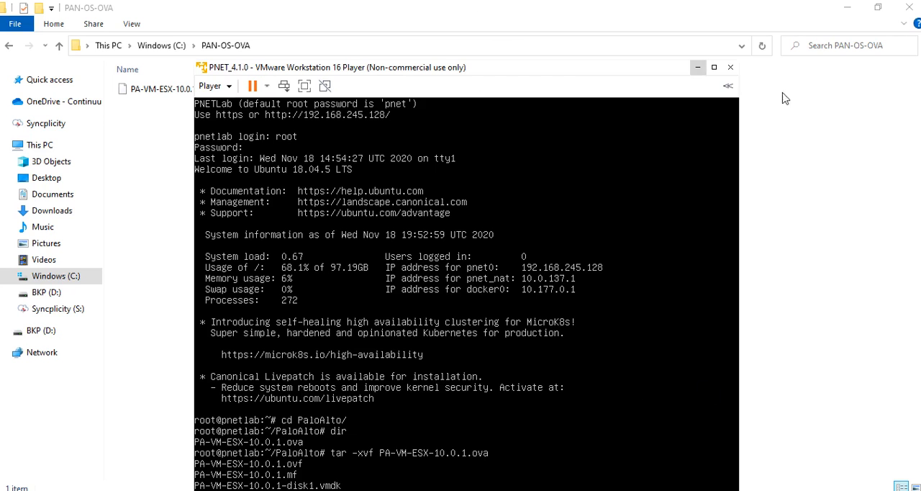
Step: Maximize the virtual machine window and add three empty prompt lines in the console
left_click_drag(633, 67, 632, 4)
left_click(714, 5)
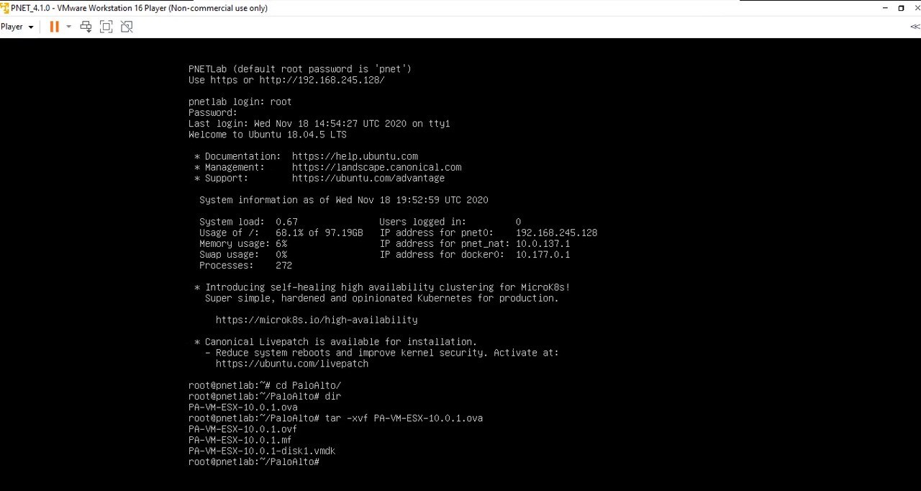
key("Return")
key("Return")
key("Return")
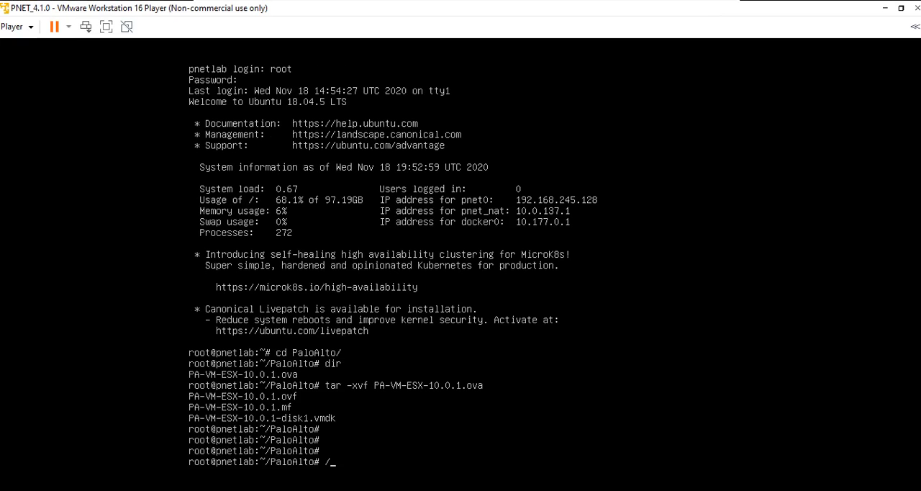
Step: Begin a console command with the path /opt/qemu/bin/qemu-i and list the matching program names
type("opt")
type("/qemu/bin/qemu-i")
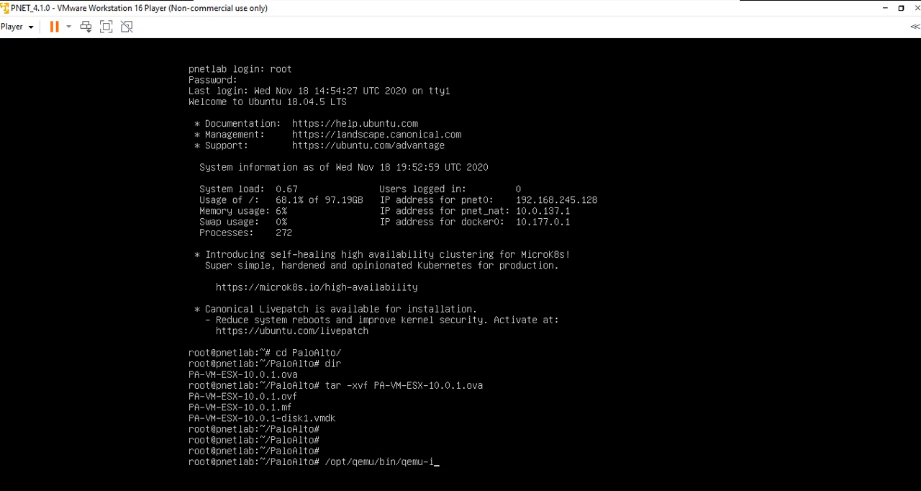
key("Tab")
key("Tab")
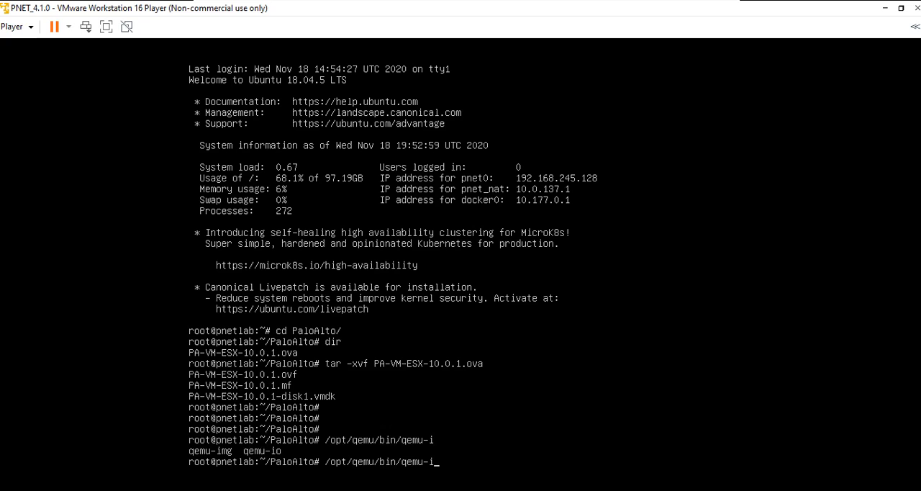
Step: Complete the program name as qemu-img and add the arguments convert -f vmdk -O qcow2
type("mg convert -f vmdk -O qc")
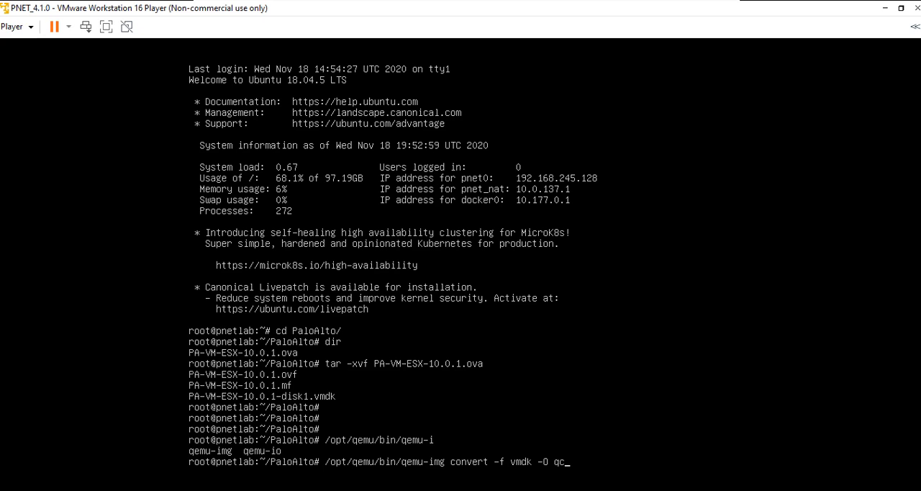
type("ow2 PA")
Step: Add PA-VM-ESX-10.0.1-disk1.vmdk as the source disk of the convert command
key("Tab")
type("-d")
key("Tab")
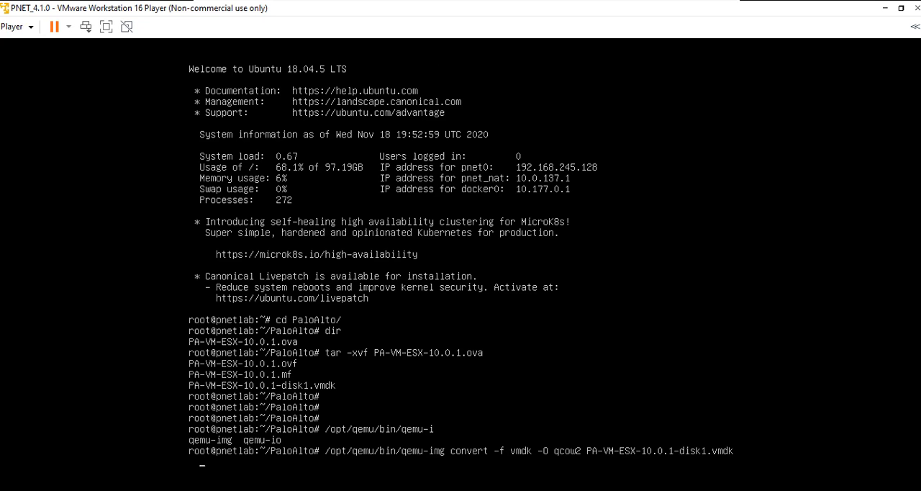
Step: Add virtioa.qcow2 as the output file and run the disk conversion
type("virt")
type("tio")
key("BackSpace")
key("BackSpace")
key("BackSpace")
type("ioa.qcow2")
key("Return")
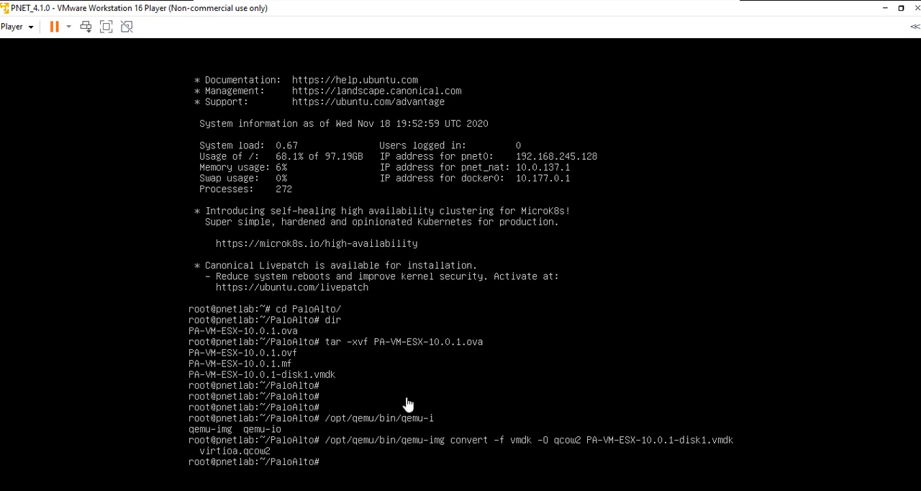
Step: Begin a mkdir command in the console with the path /opt/unetlab/addons/
type("mkdir /opt/unetlab/addons/")
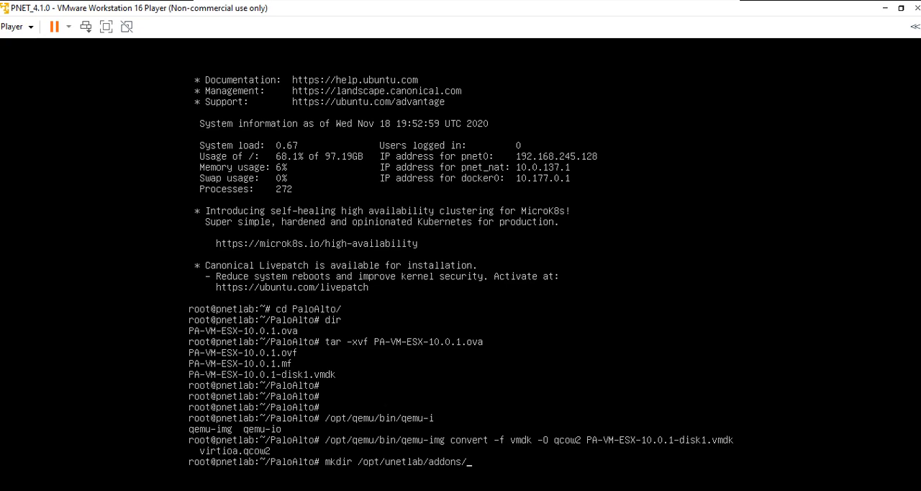
type("qemu/pal")
Step: Complete the mkdir path with qemu/paloalto-10.0.1 and create the image folder
type("o")
key("BackSpace")
key("BackSpace")
key("BackSpace")
key("BackSpace")
type("PaloAlto-10.0")
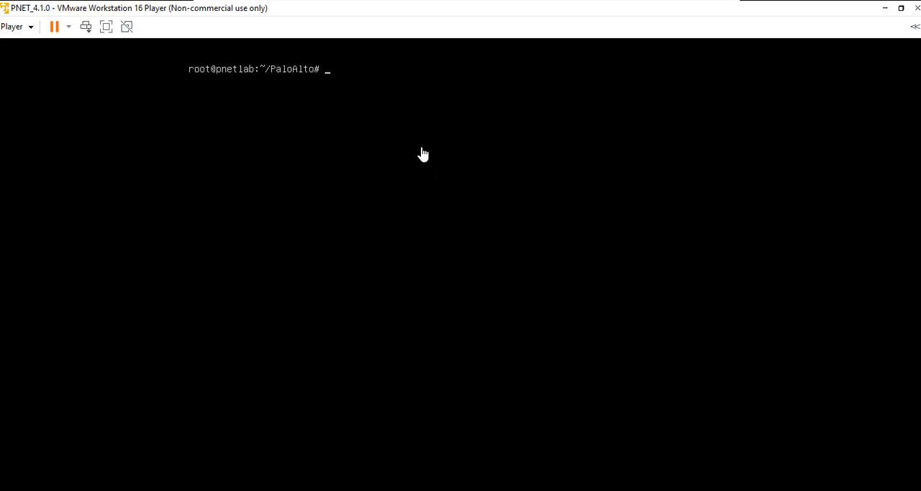
Step: Begin a command moving virtioa.qcow2, with the destination path starting at /opt/unetlab/addons/
type("mv vir")
key("Tab")
type("/opt")
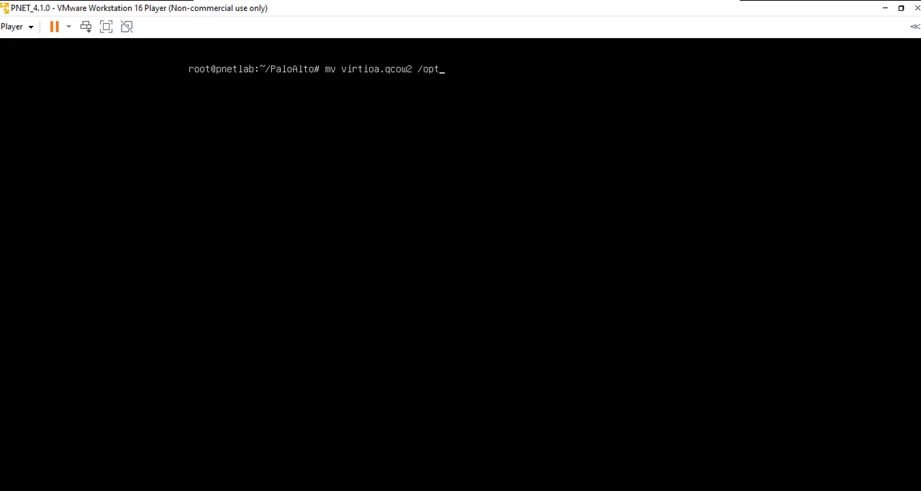
type("/u")
key("Tab")
type("ad")
key("Tab")
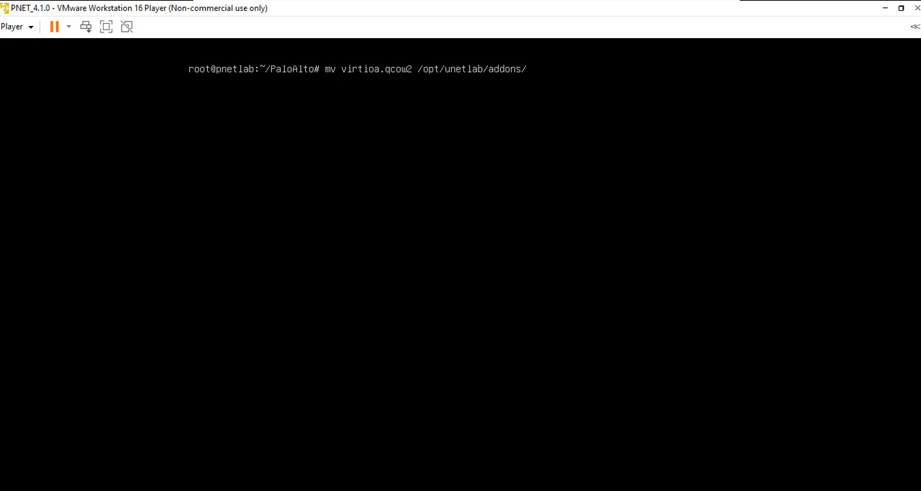
Step: Complete the destination with qemu/paloalto-10.0.1 and move the disk image into that folder
type("q")
key("Tab")
type("pal")
key("Tab")
type("10")
key("Tab")
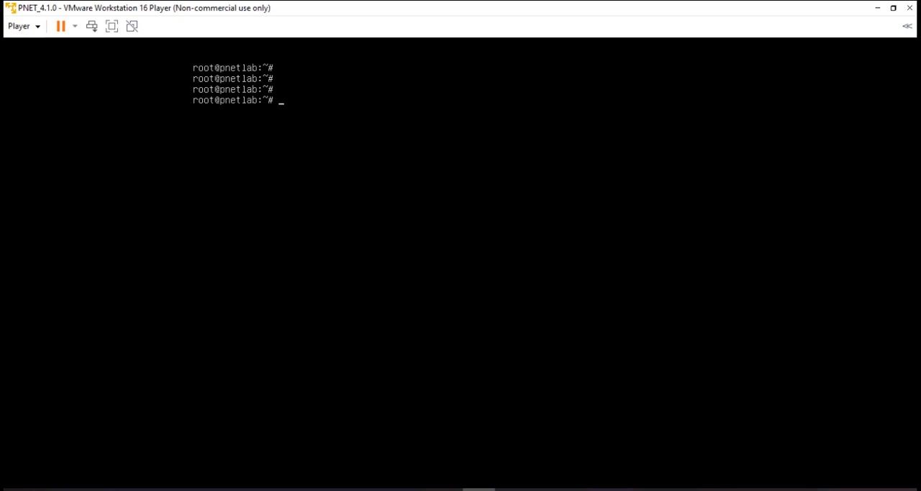
Step: Change the console's working directory to /opt/unetlab/addons/qemu/
left_click(490, 236)
type("cd /o")
type("e")
key("BackSpace")
key("BackSpace")
type("op")
key("Tab")
type("u")
key("Tab")
type("ad")
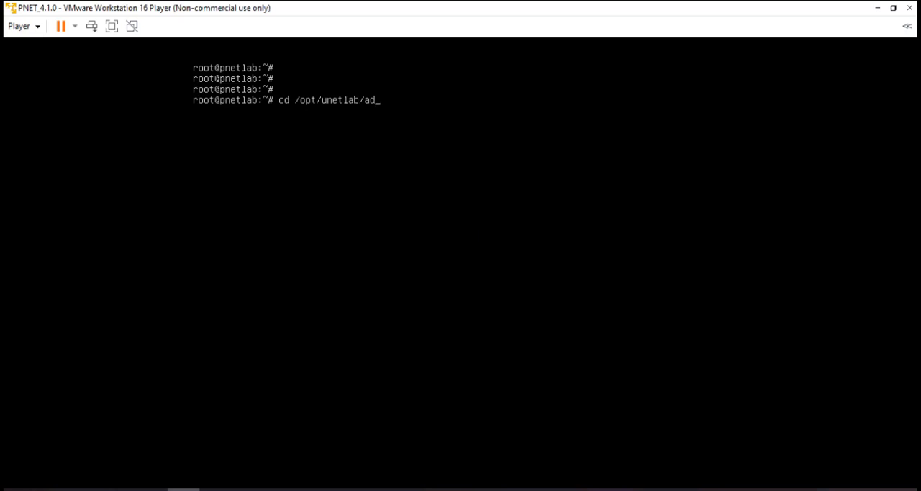
key("Tab")
type("q")
key("Tab")
key("Return")
Step: List the image folders in the qemu directory with dir
type("di")
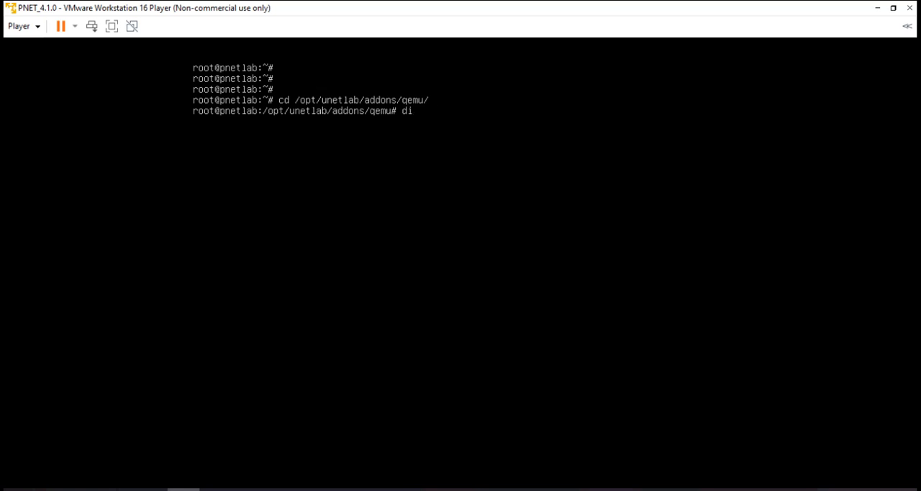
type("r")
key("Return")
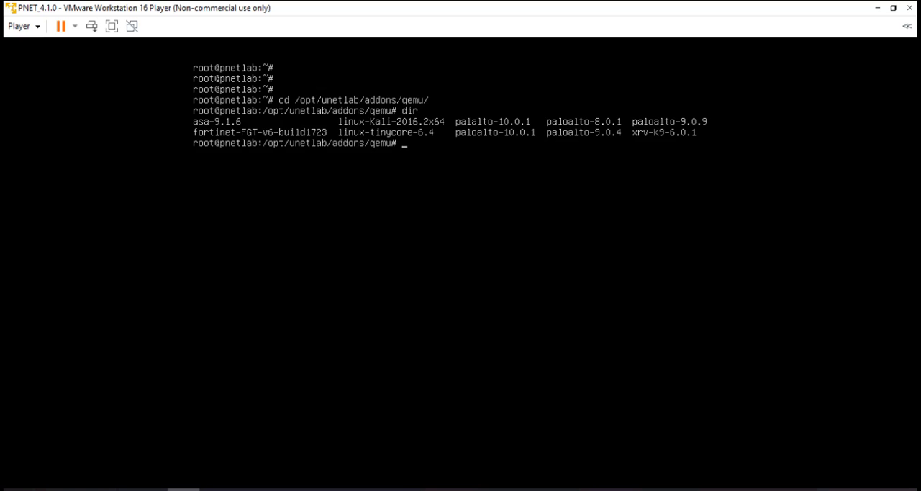
Step: Change into the paloalto-10.0.1 folder and list its contents
type("cd p")
key("BackSpace")
type("palo")
key("Tab")
type("10.0.1")
key("Return")
type("dir")
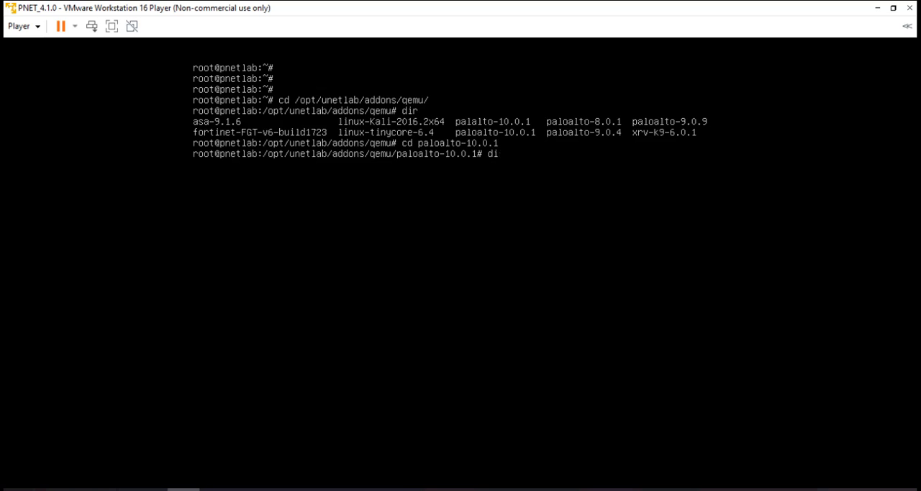
key("Return")
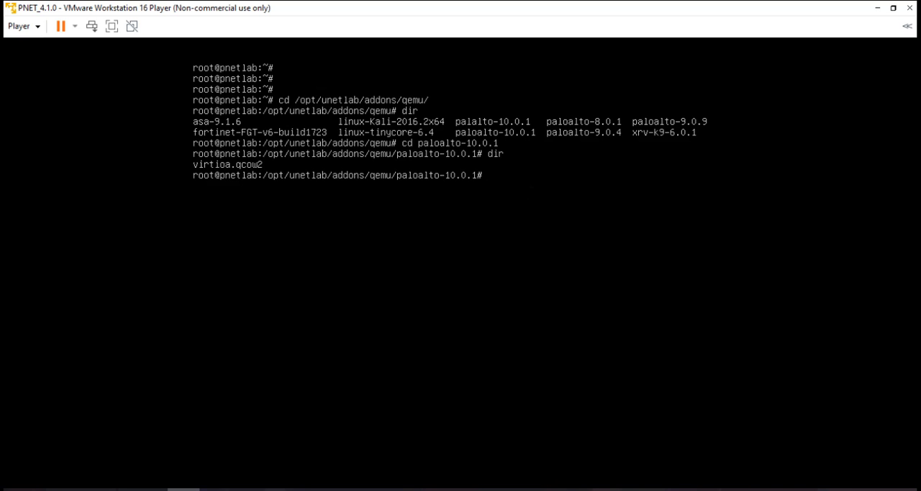
Step: Try to run /opt/unetlab/wrappers/unl_wrapper with the arguments -a fixpermission
type("opt/unetlab/wrappers/u")
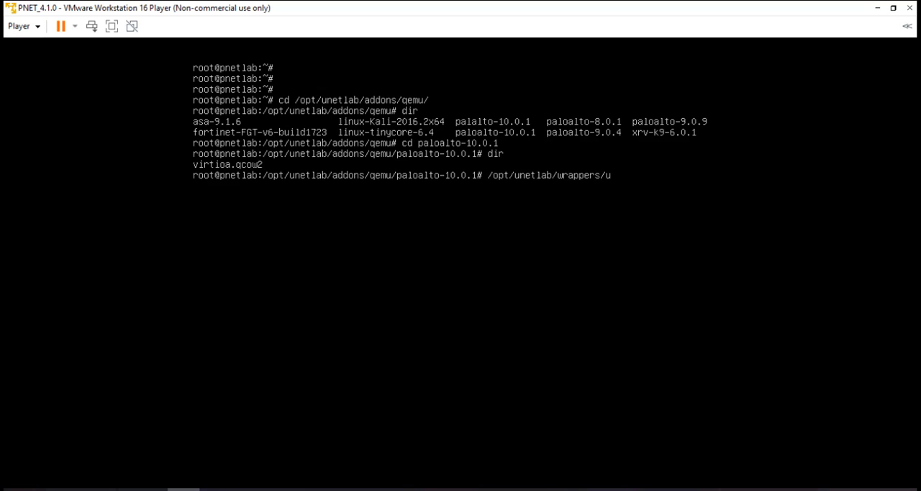
type("nl_w")
key("Tab")
type("-a fixpermission")
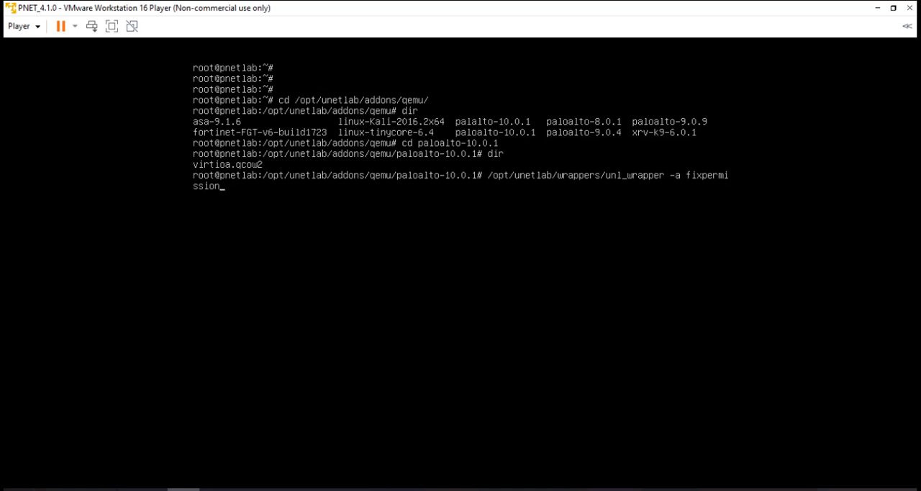
key("Return")
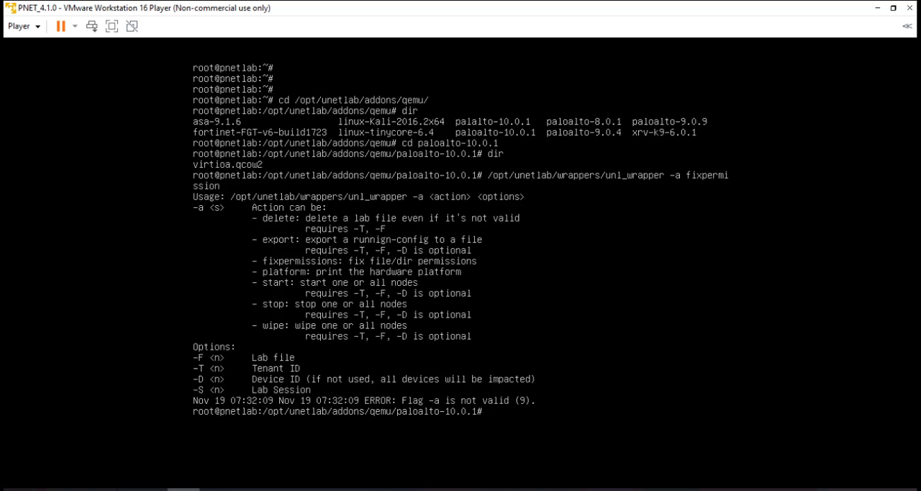
Step: Rerun the unl_wrapper command with the action corrected to fixpermissions
key("Up")
type("s")
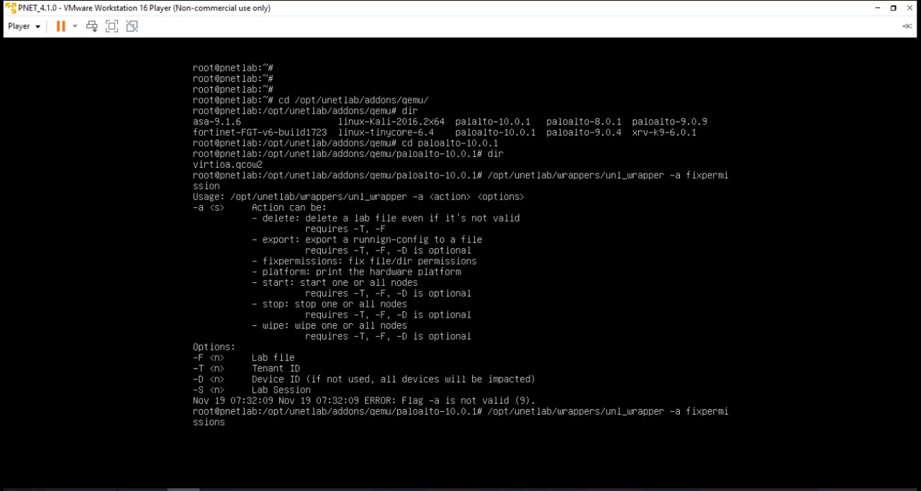
key("Return")
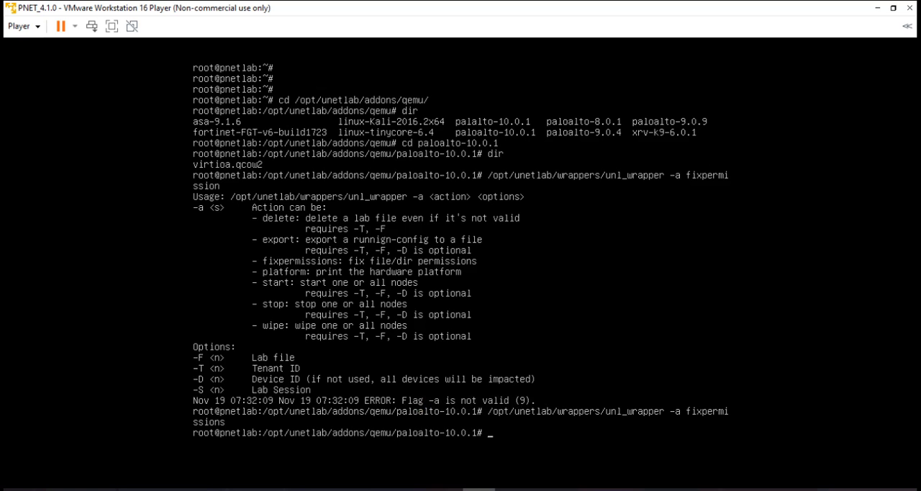
Step: Switch to the Chrome browser and open the PNETLab page at 192.168.245.128
left_click_drag(0, 45, 494, 55)
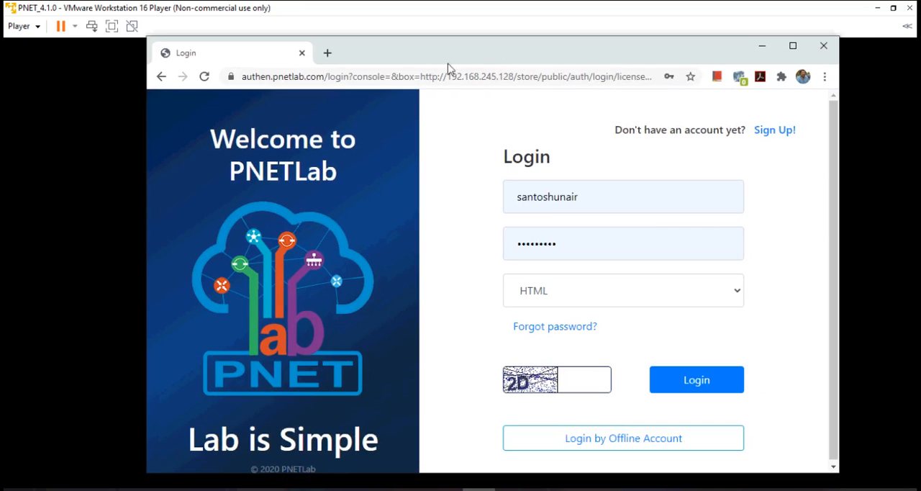
left_click(344, 79)
type("192.168.245.128")
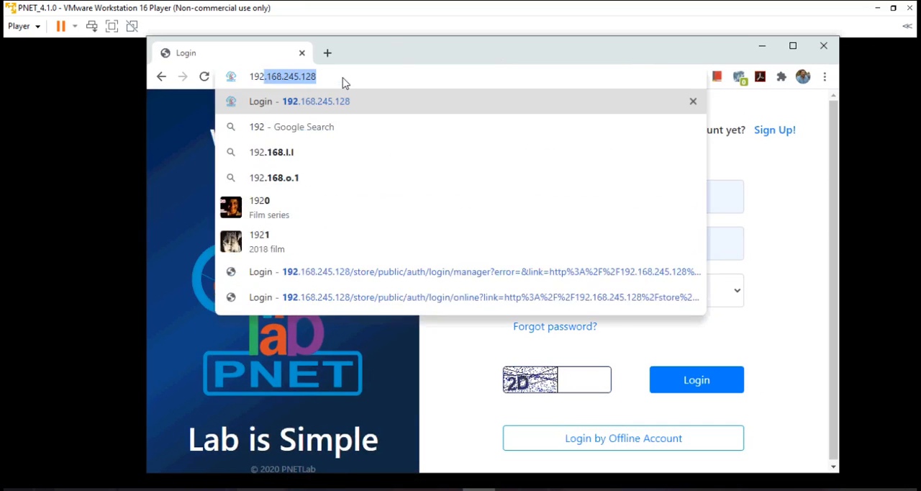
key("Return")
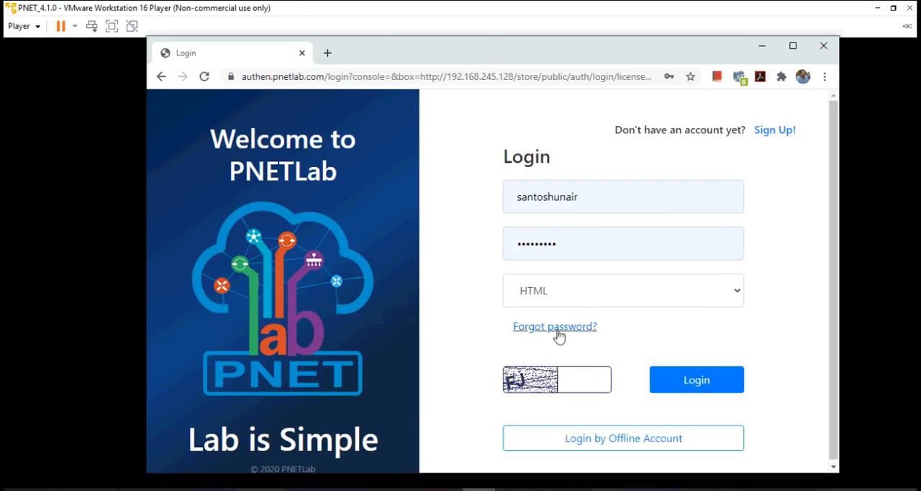
Step: Try to log in to PNETLab with the saved credentials by entering the displayed captcha code
left_click(572, 381)
type("FJ")
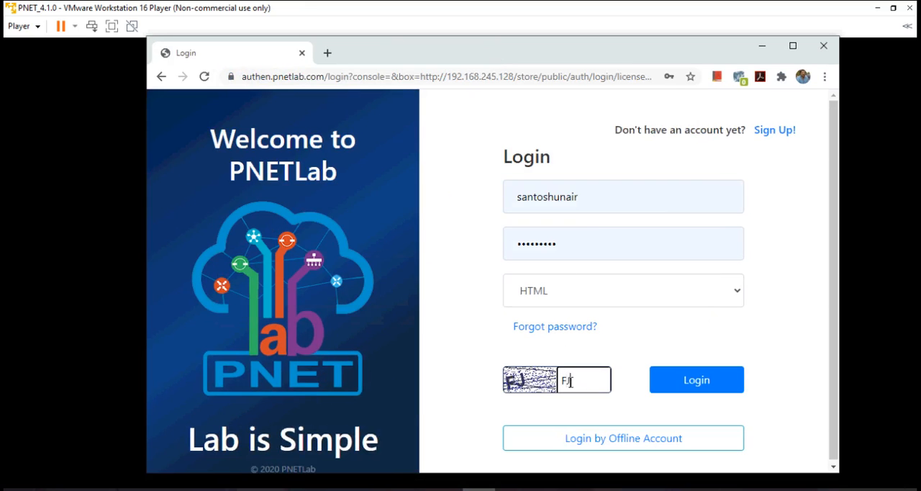
left_click(706, 383)
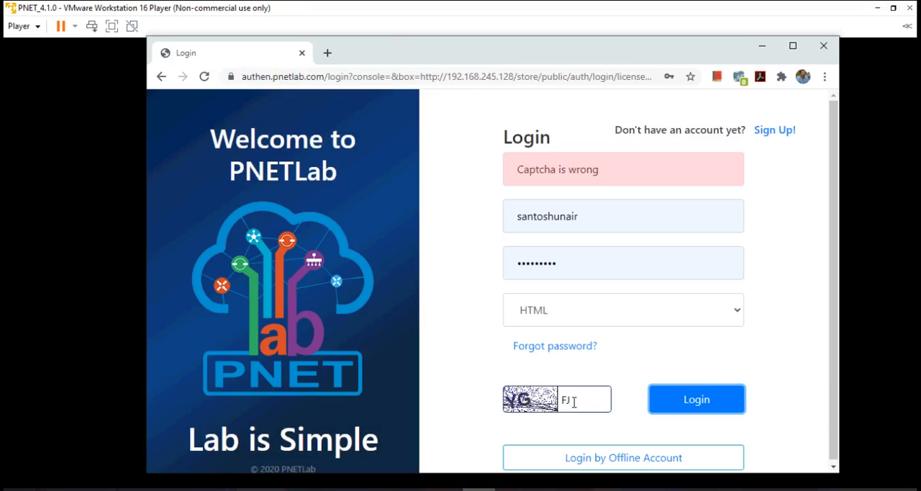
Step: Replace the captcha entry with the newly displayed code and submit the login again
left_click_drag(576, 400, 514, 409)
type("YG")
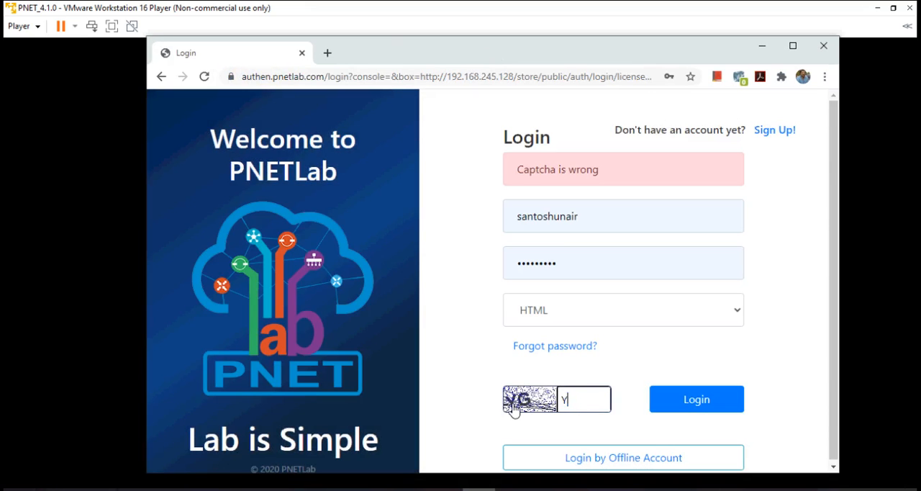
left_click(687, 408)
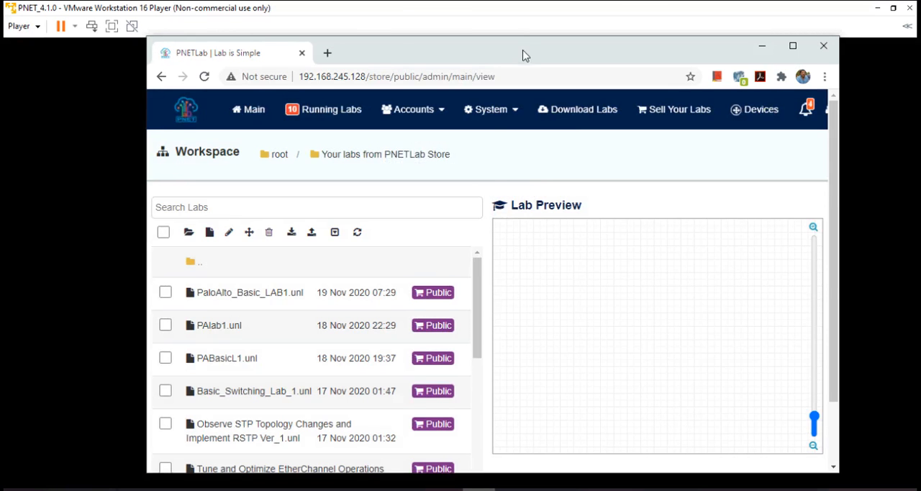
Step: Maximize the browser window and add a new lab named PaloAlto_Basic_LAB_1 to the workspace
double_click(526, 52)
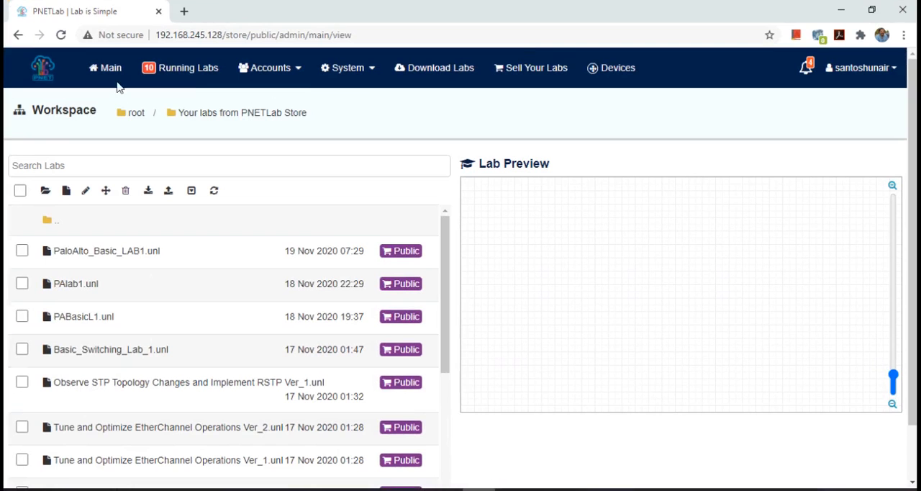
left_click(66, 193)
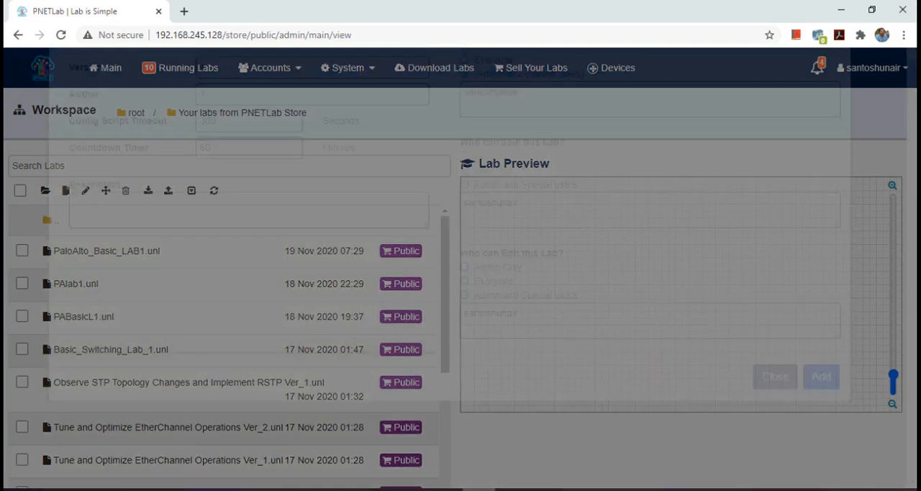
left_click(264, 142)
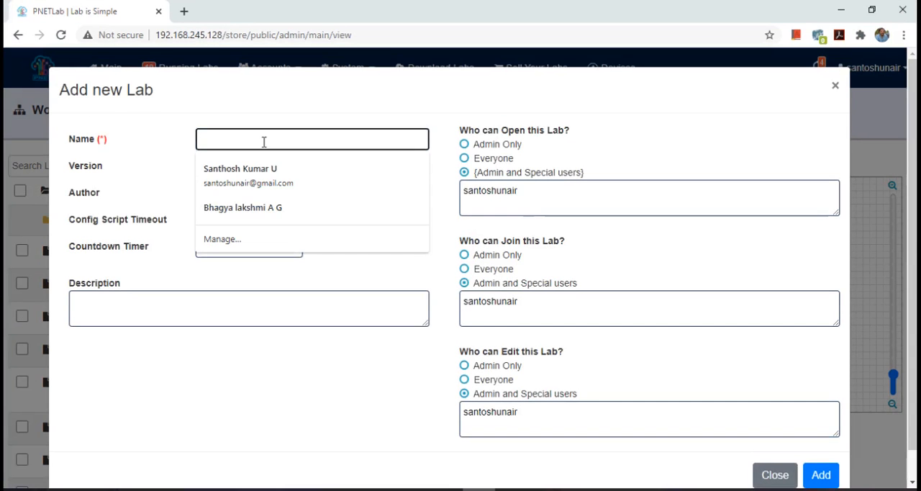
type("Palo")
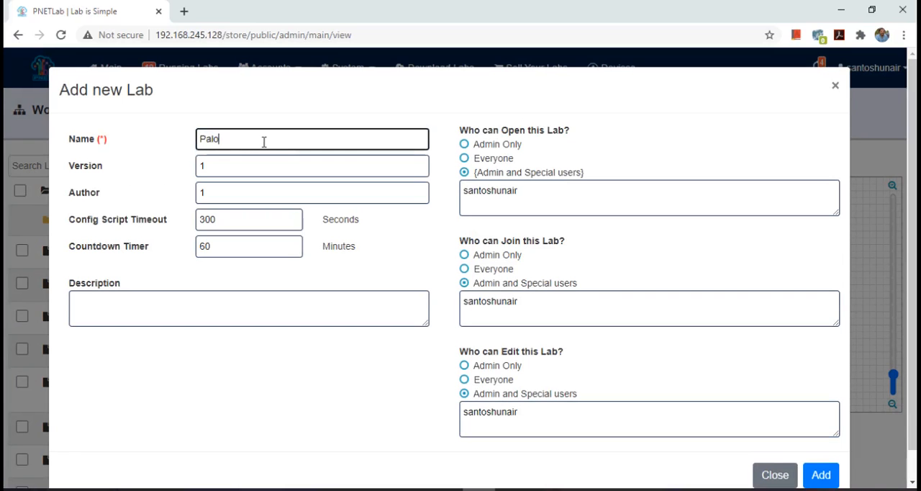
type("Alto_Basic LAB_1")
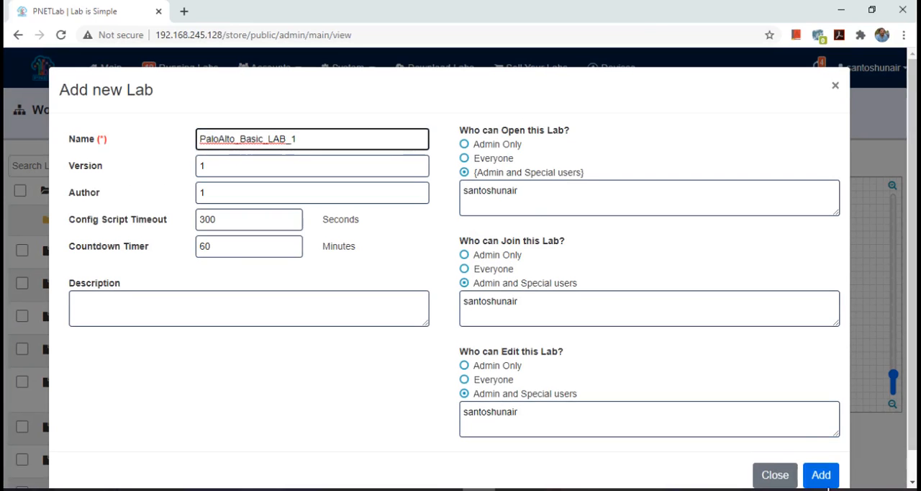
left_click(822, 477)
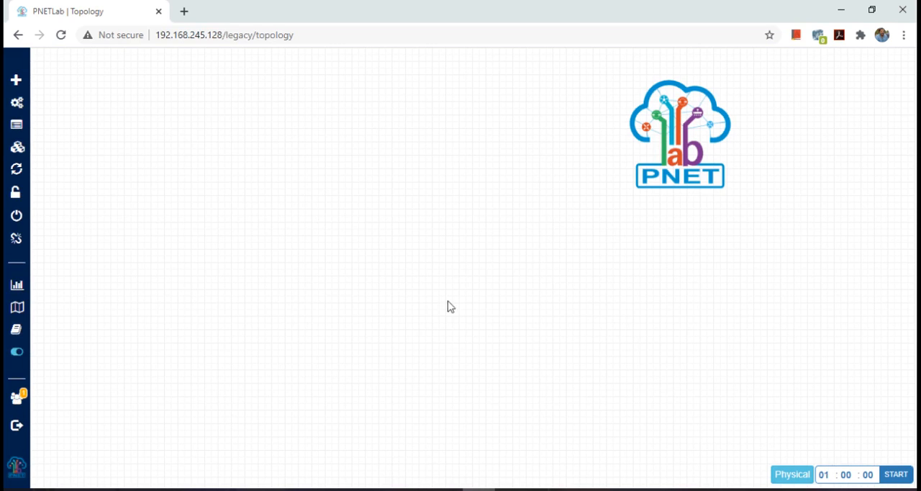
Step: Start adding a node to the topology using the Palo Alto VM-100 Firewall template
mouse_move(26, 85)
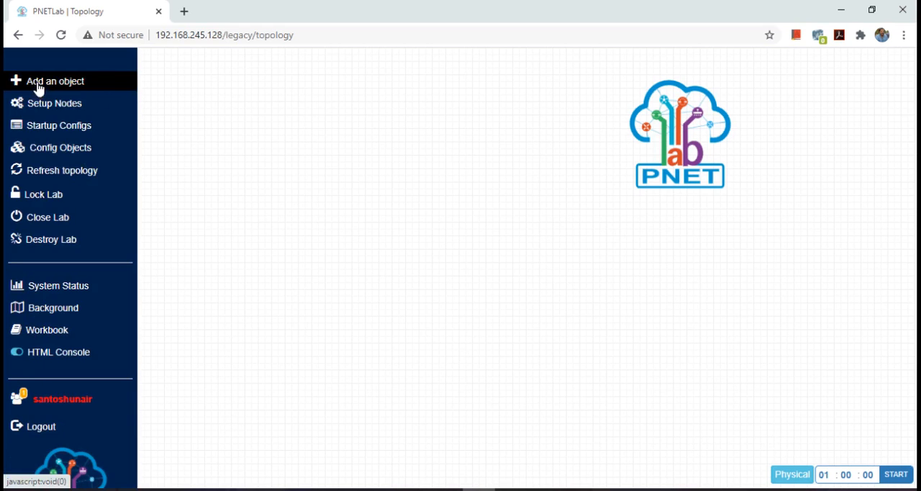
left_click(39, 88)
left_click(87, 115)
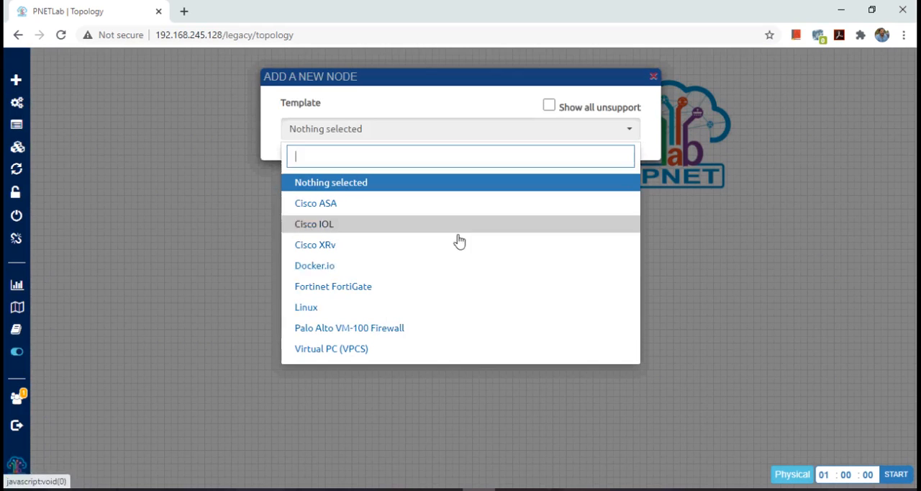
left_click(385, 330)
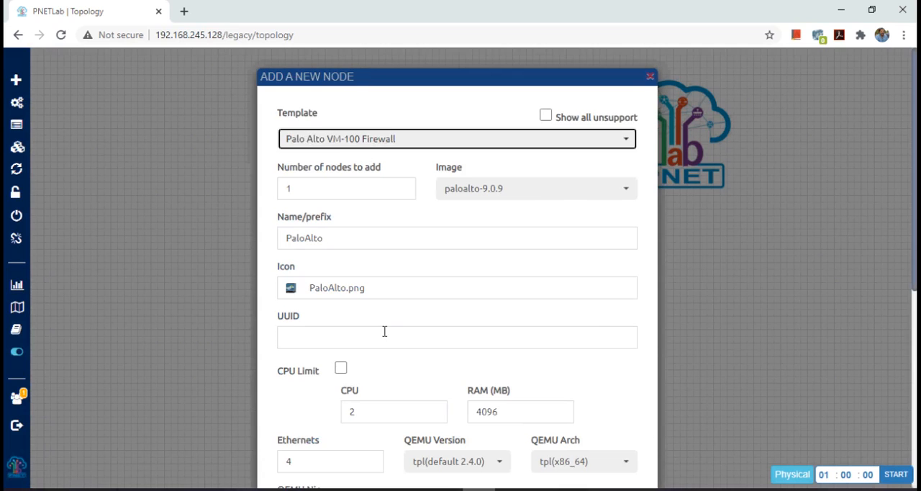
Step: Set the node's image to paloalto-10.0.1 and save the node, keeping the other template settings
left_click(528, 190)
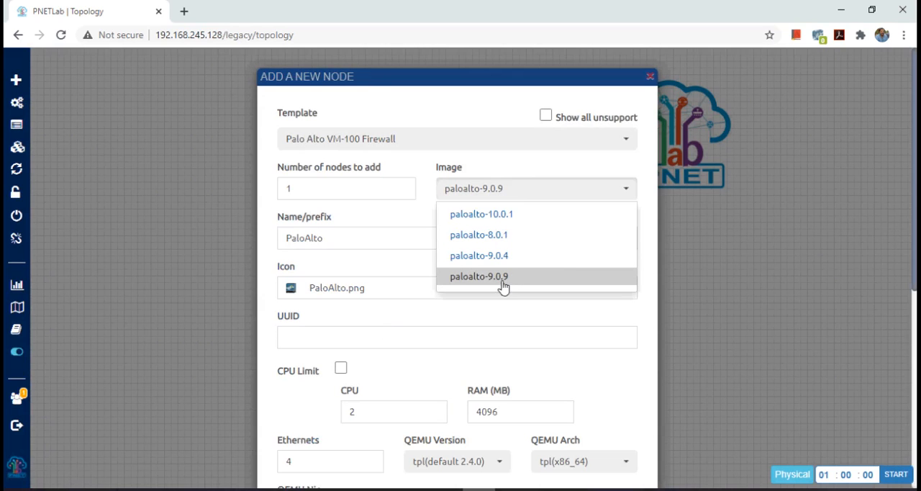
left_click(492, 224)
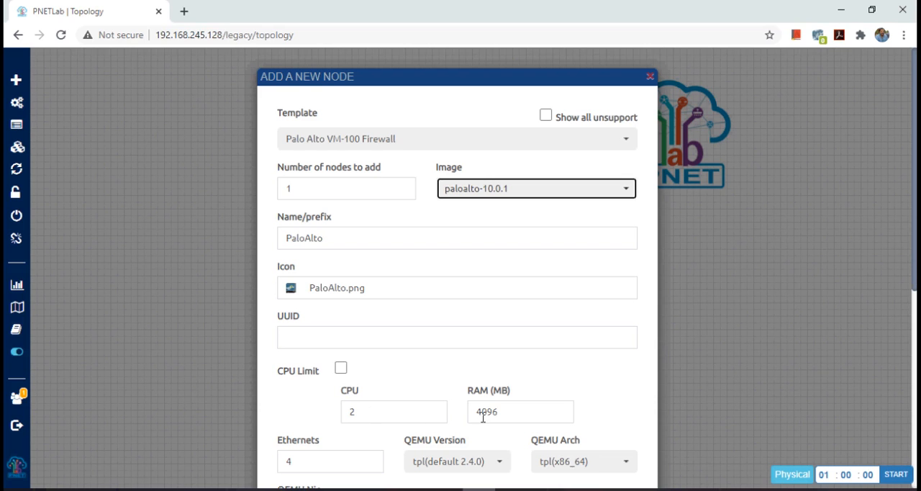
scroll(911, 302, "down", 5)
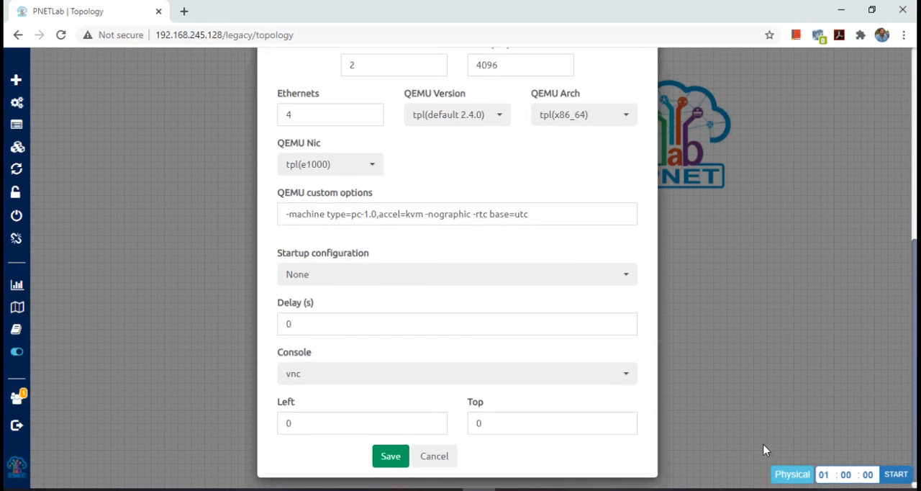
left_click(388, 456)
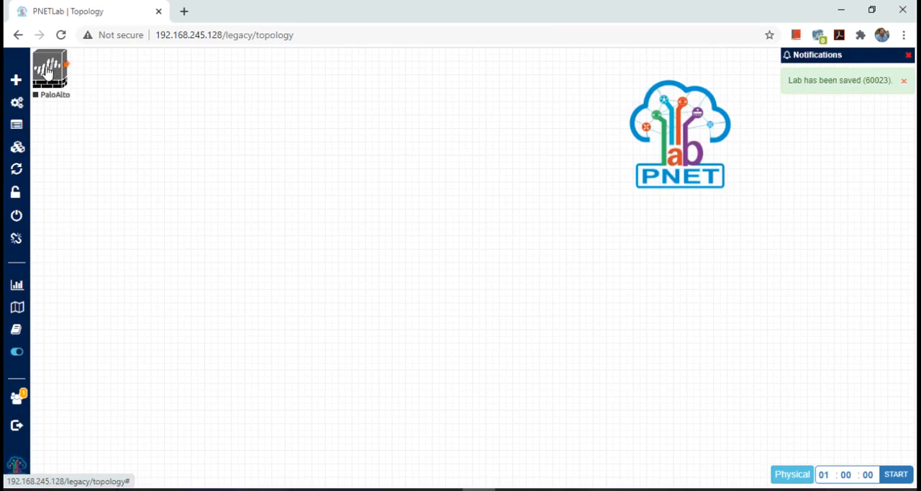
Step: Reposition the PaloAlto node near the middle of the canvas and centre the PNET logo above it
left_click_drag(49, 69, 458, 261)
left_click_drag(698, 136, 463, 126)
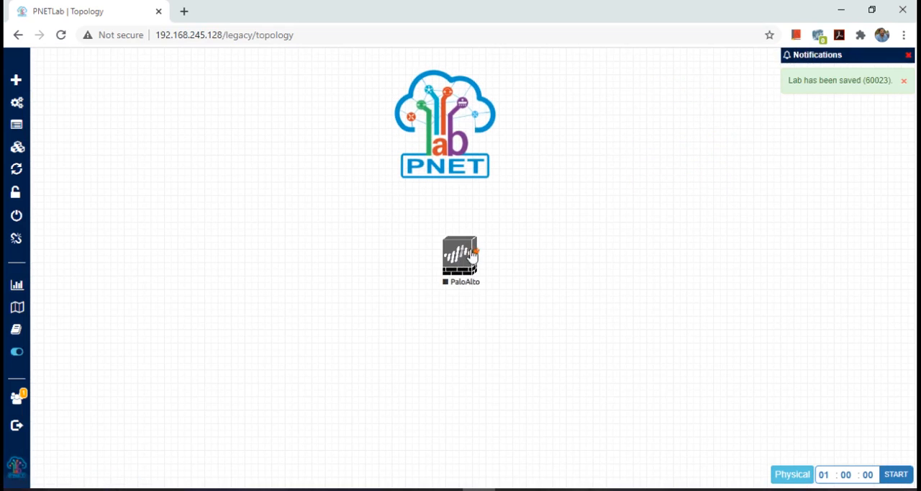
mouse_move(459, 265)
left_mouse_down()
mouse_move(435, 261)
mouse_move(444, 257)
left_mouse_up()
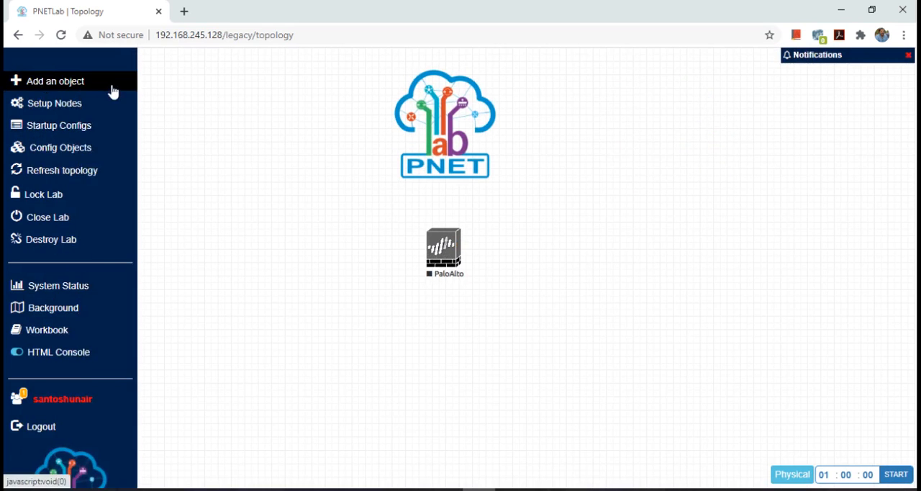
Step: Add a Docker.io node using the pnetlab/ubuntu_sv:latest image and place it directly below the PaloAlto node
right_click(324, 248)
left_click(350, 274)
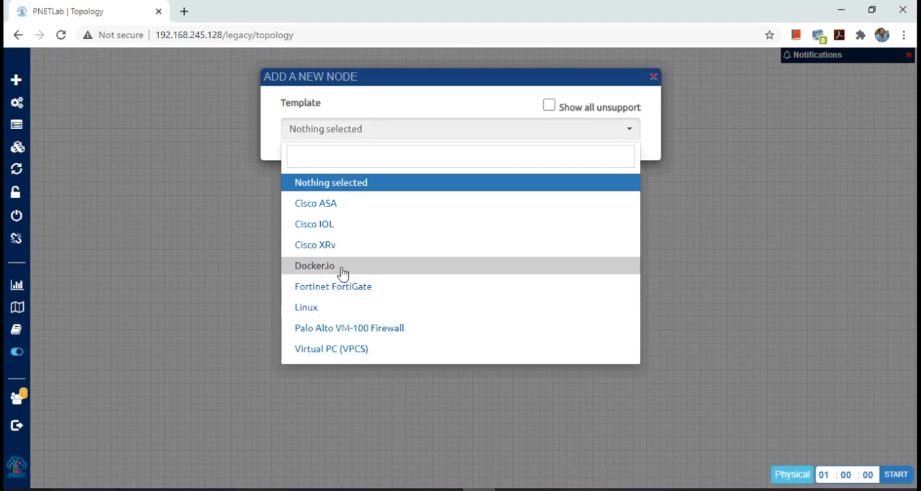
left_click(341, 267)
left_click(582, 191)
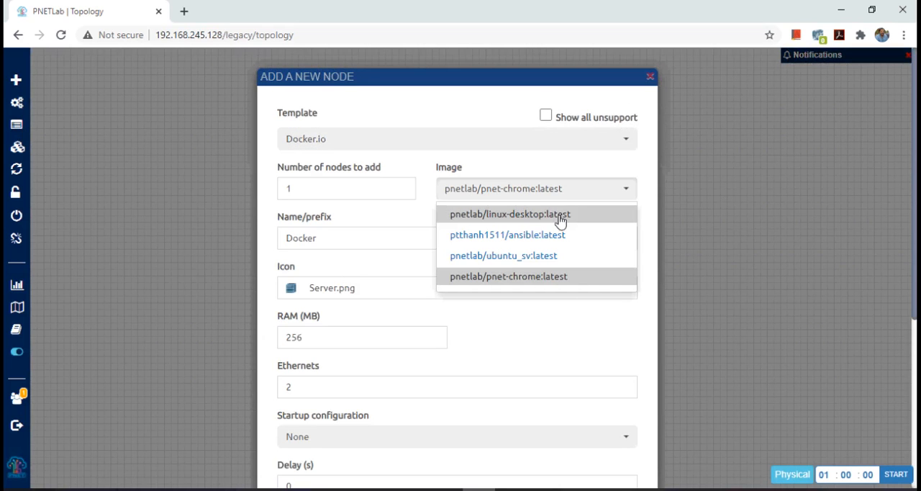
left_click(565, 263)
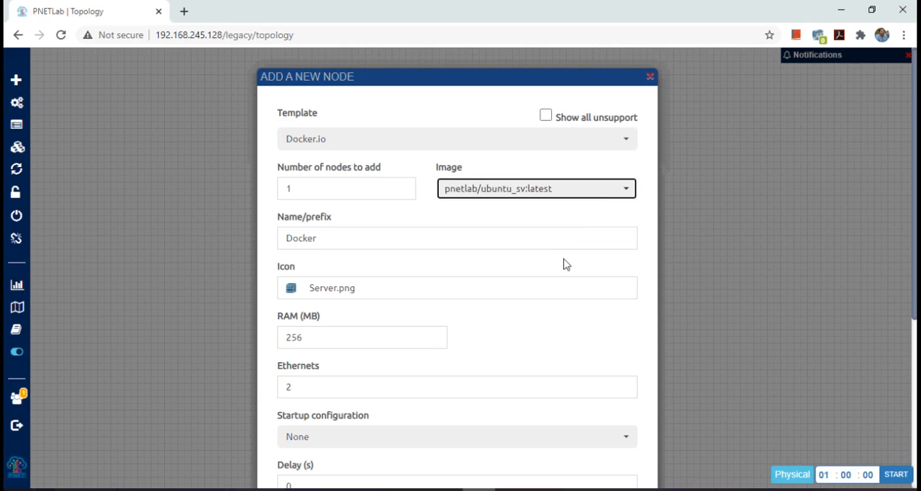
scroll(586, 348, "down", 2)
scroll(586, 347, "down", 2)
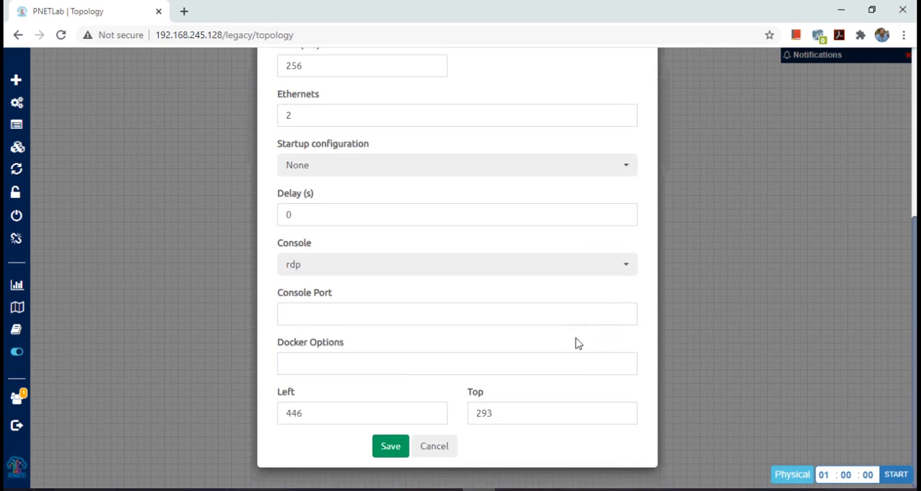
left_click(400, 450)
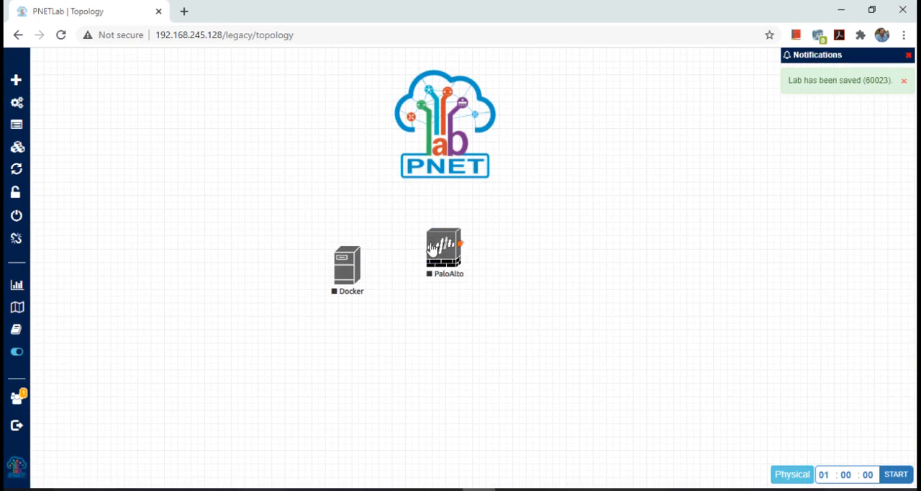
left_click_drag(348, 274, 446, 379)
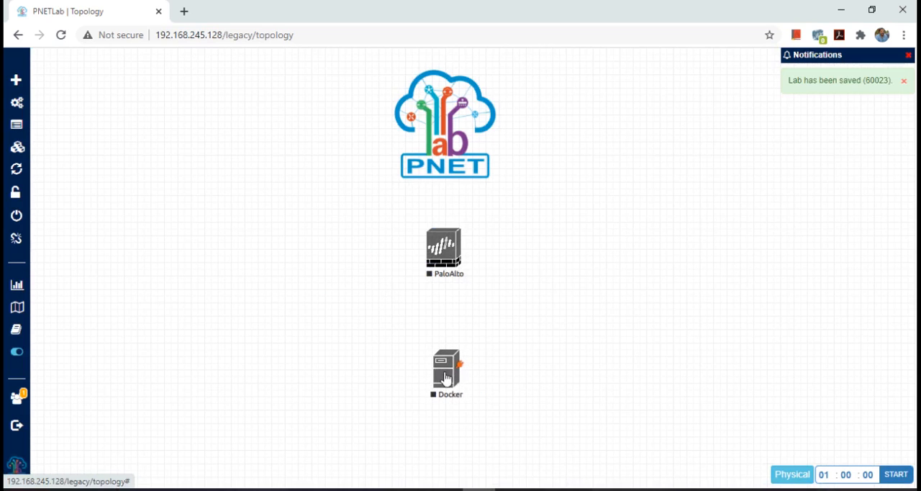
Step: Add a Virtual PC (VPCS) node with its default settings and place it to the left of the PaloAlto node
right_click(234, 213)
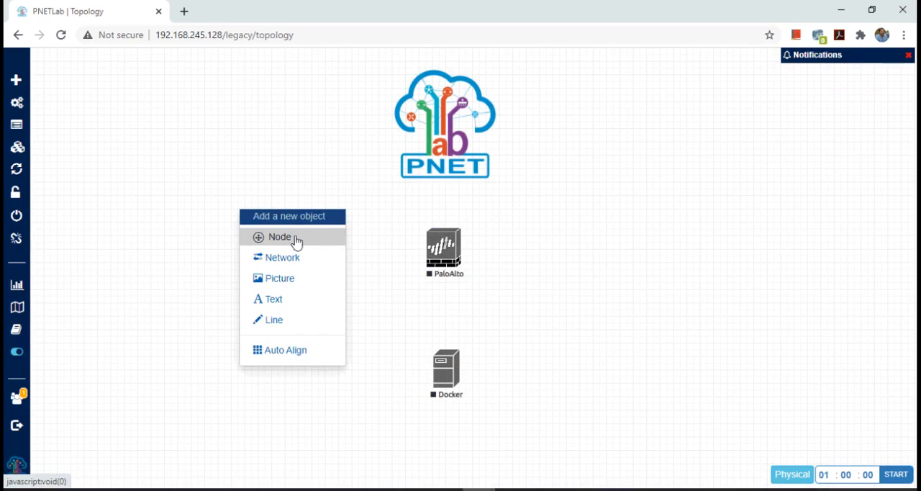
left_click(294, 240)
left_click(362, 350)
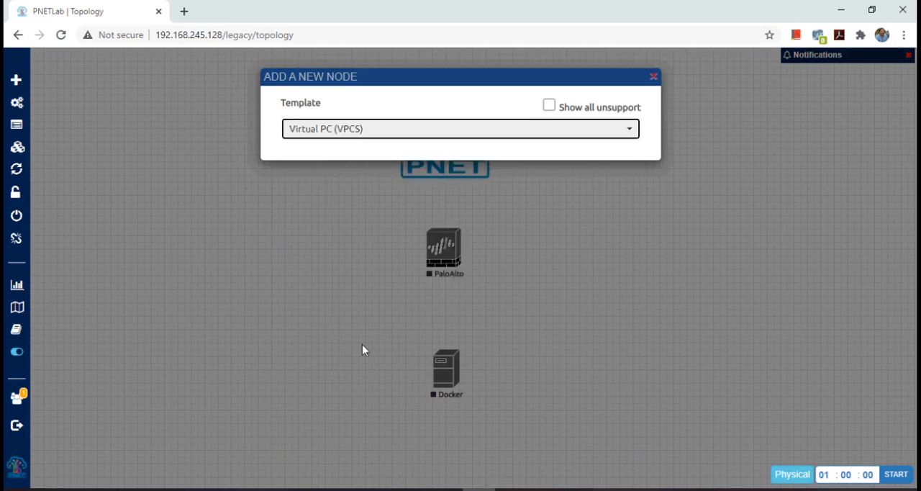
left_click(392, 475)
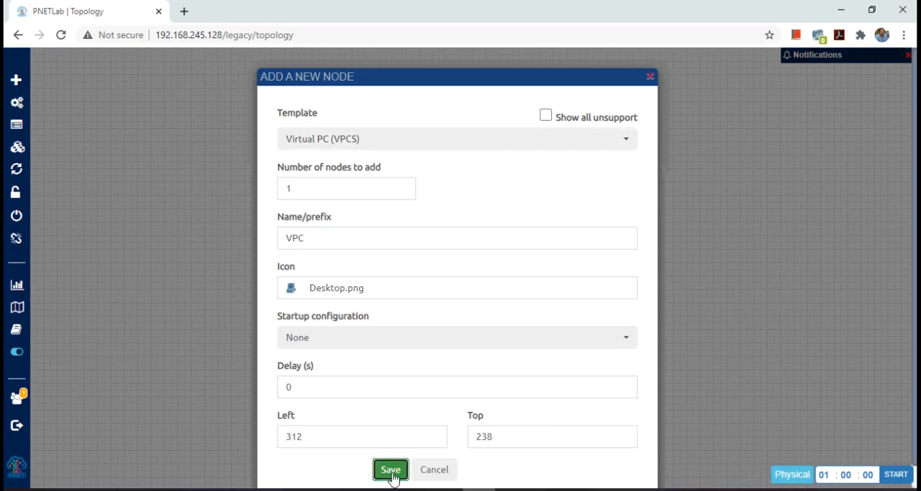
left_click_drag(253, 229, 245, 263)
Step: Add a second Virtual PC (VPCS) node with default settings and place it to the right of the PaloAlto node
right_click(693, 247)
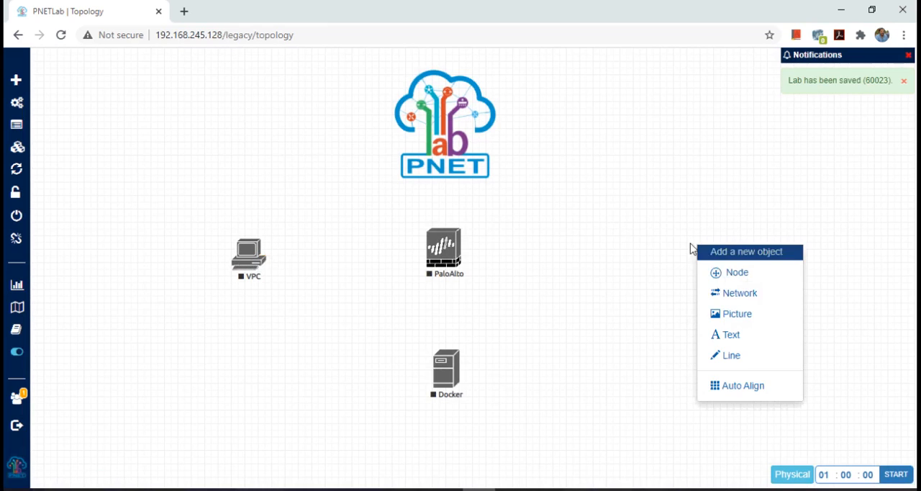
left_click(725, 280)
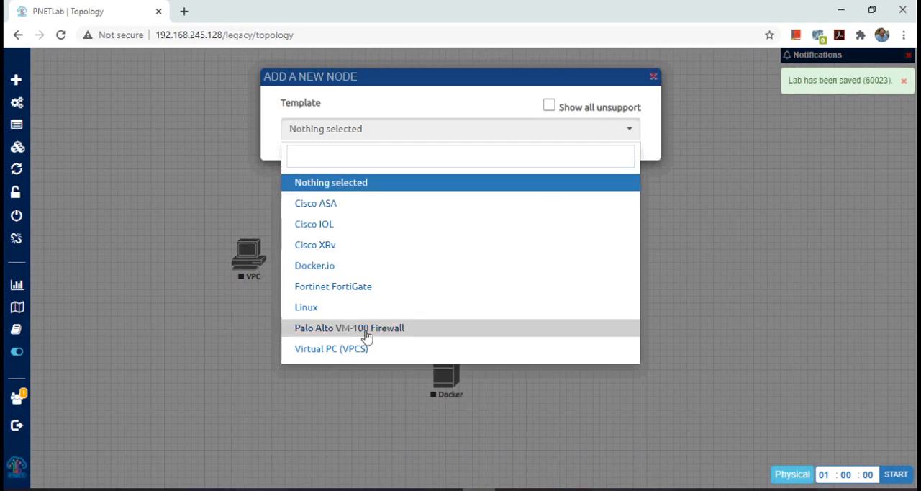
left_click(353, 350)
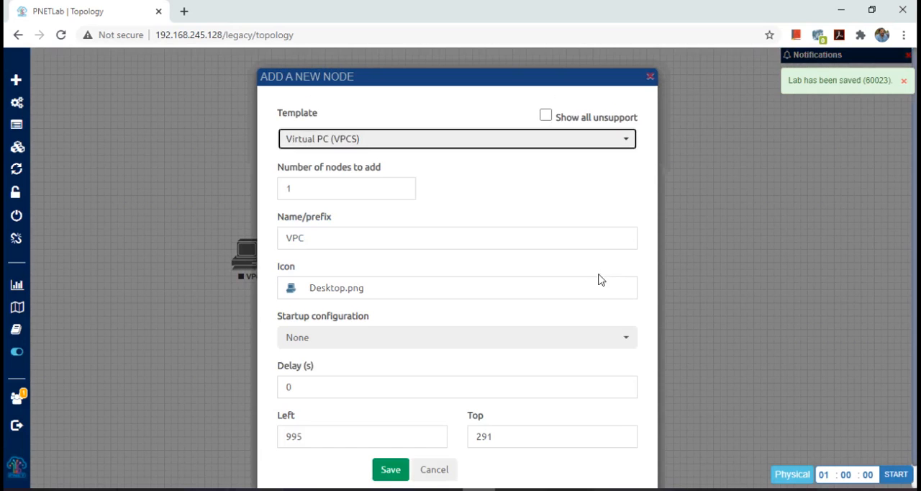
left_click(391, 470)
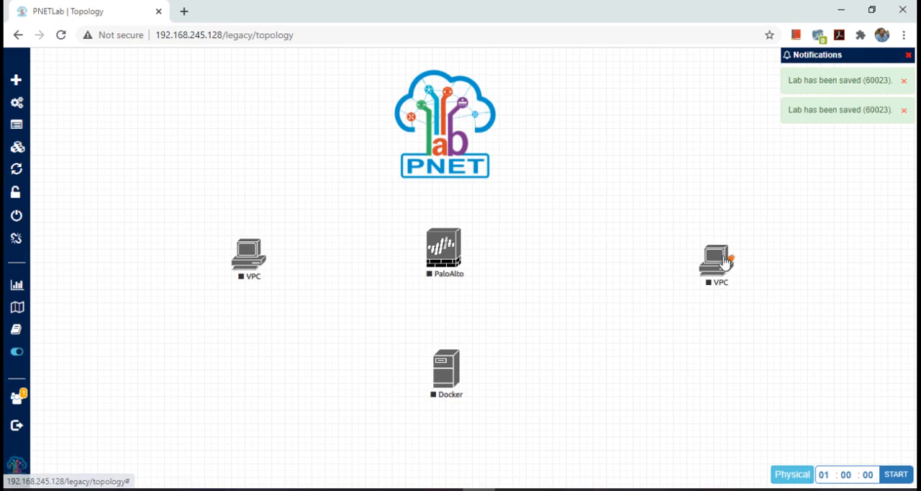
left_click_drag(715, 253, 666, 253)
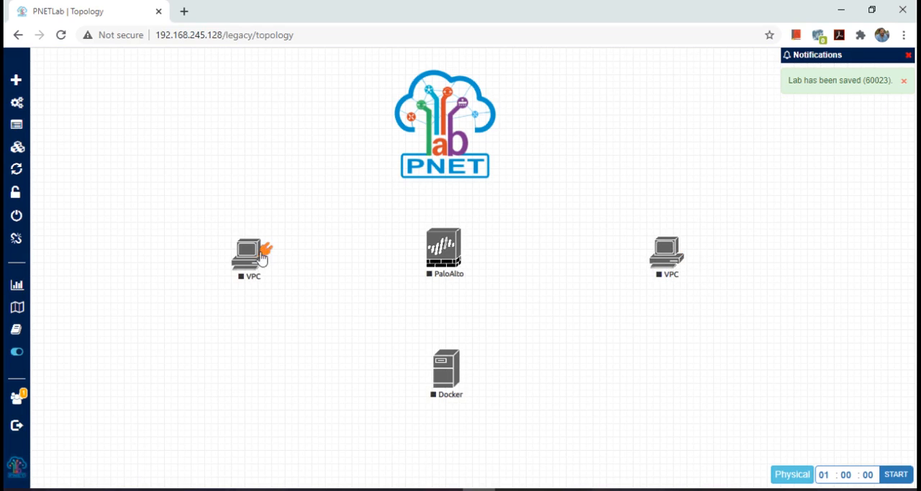
Step: Connect the left VPC's eth0 to PaloAlto eth1/1 and PaloAlto eth1/2 to the right VPC's eth0
left_click_drag(260, 248, 437, 251)
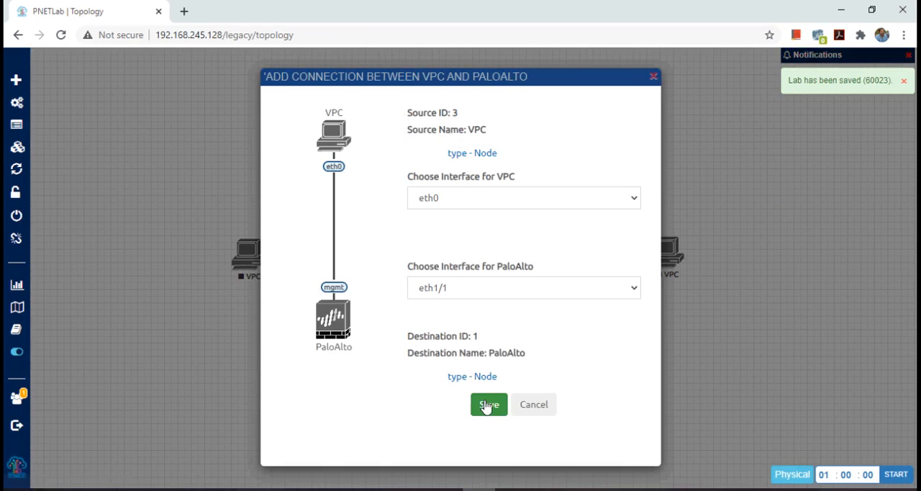
left_click(487, 406)
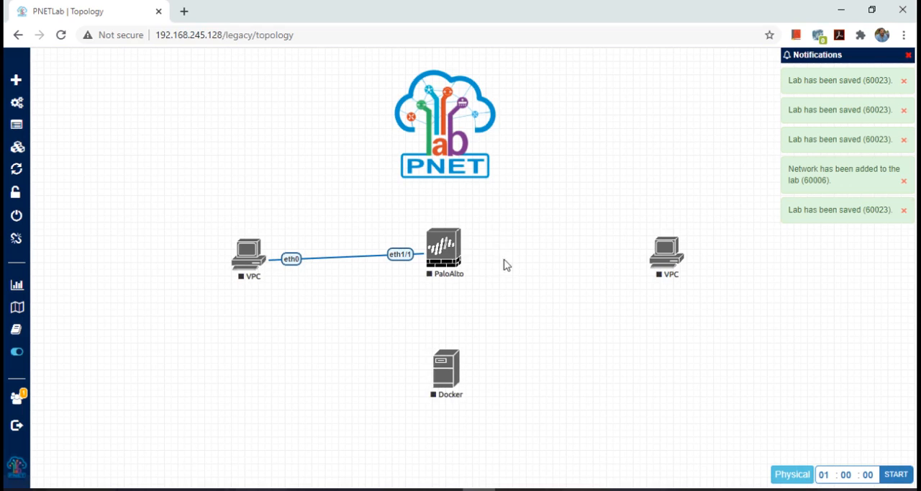
left_click_drag(460, 242, 662, 253)
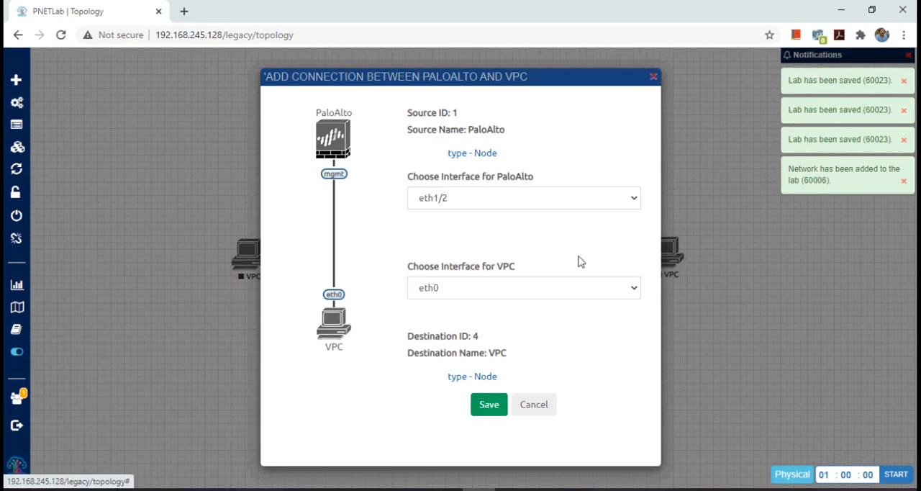
left_click(489, 405)
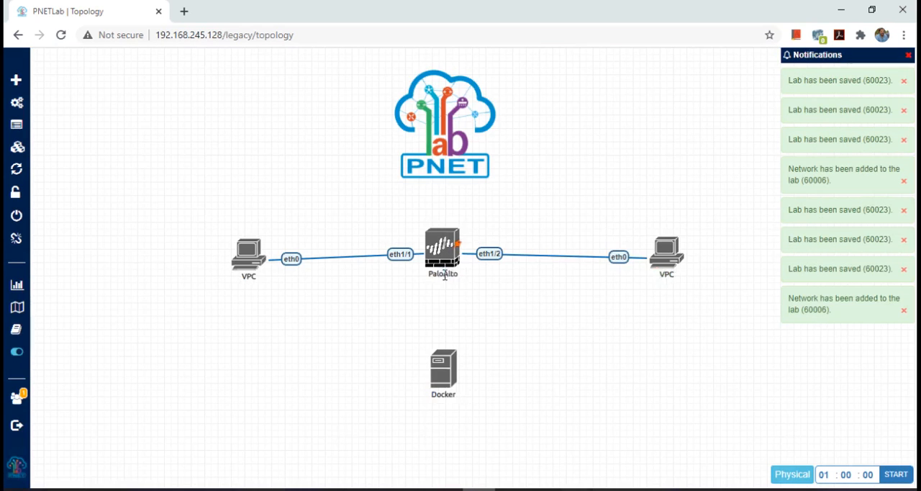
Step: Connect the PaloAlto mgmt interface to the Docker node's eth1
left_click_drag(457, 245, 451, 365)
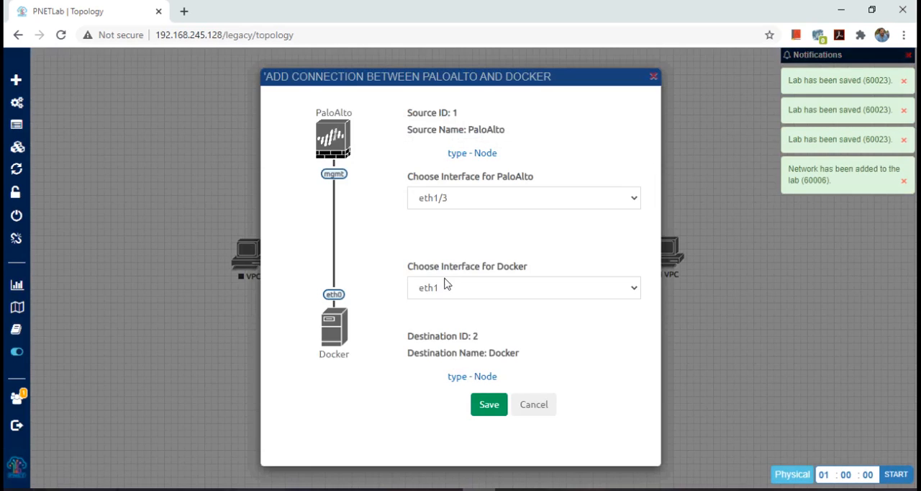
left_click(483, 199)
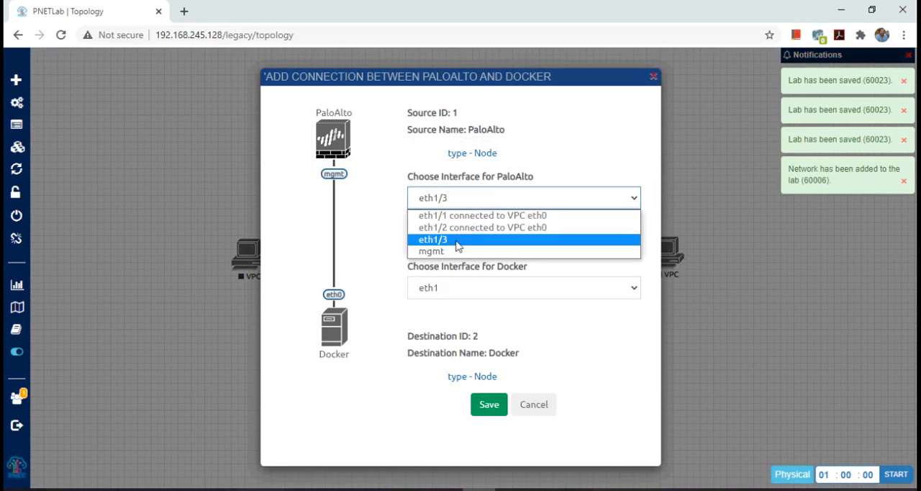
left_click(432, 252)
left_click(491, 407)
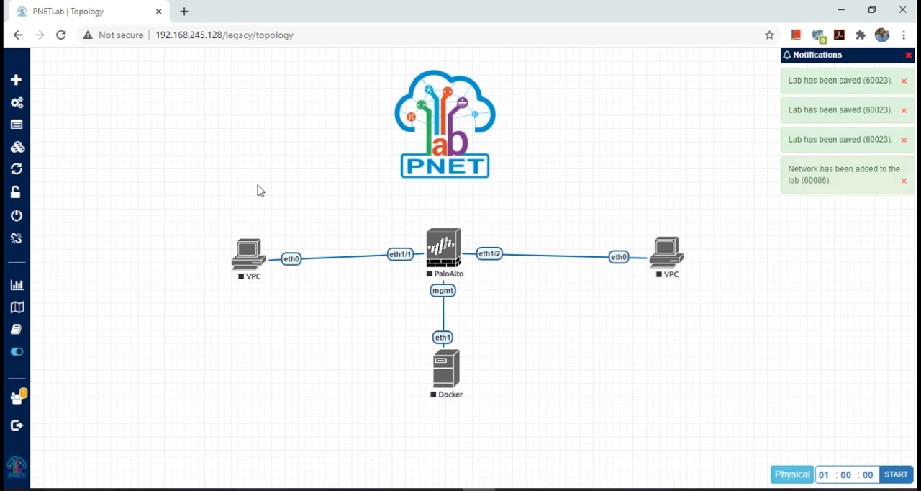
Step: Start all nodes in the lab
mouse_move(40, 106)
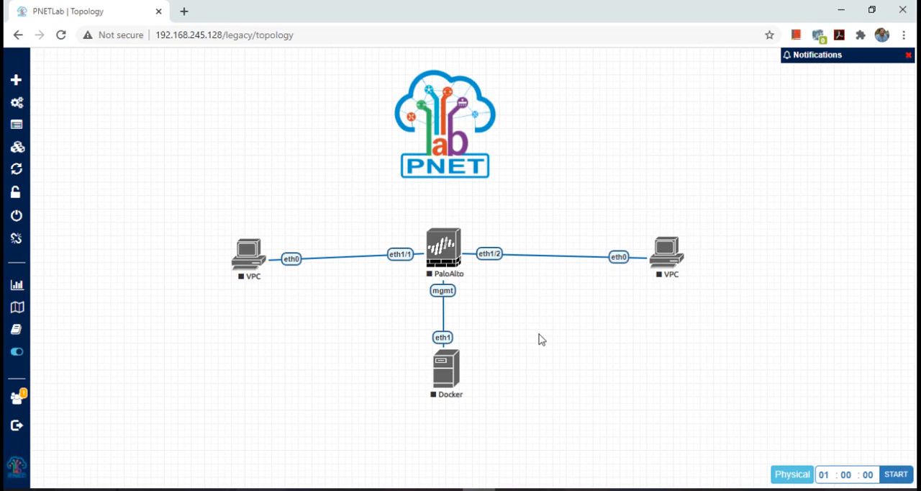
mouse_move(138, 121)
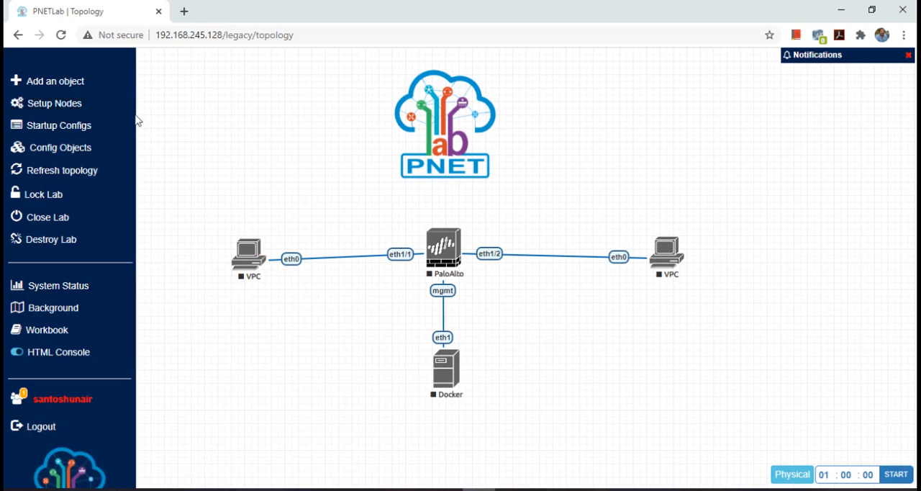
left_click(81, 110)
left_click(162, 139)
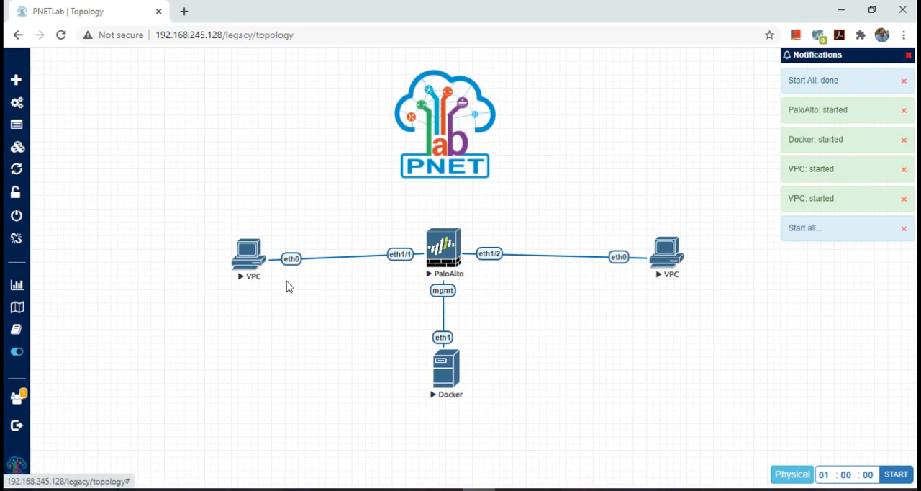
Step: In the left VPC's console, assign IP 192.168.100.2/24 with gateway 192.168.100.1, and put the terminal window away
left_click(261, 276)
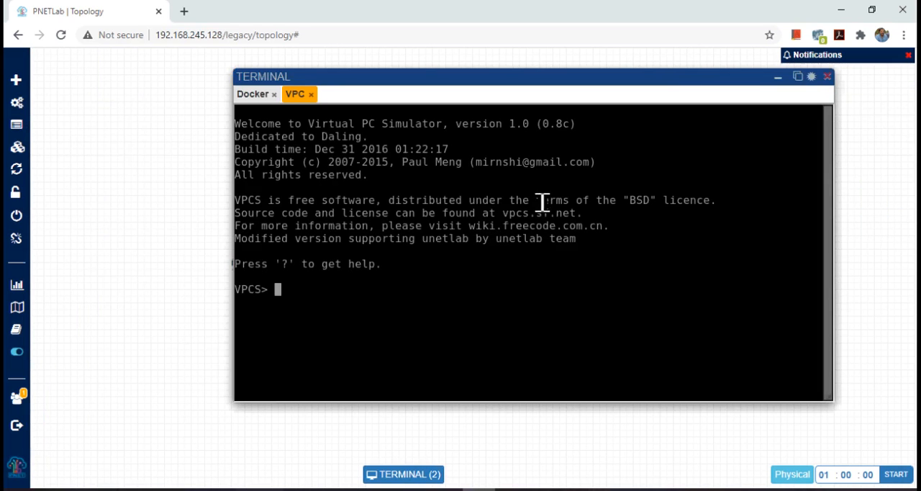
type("ip 192.168.")
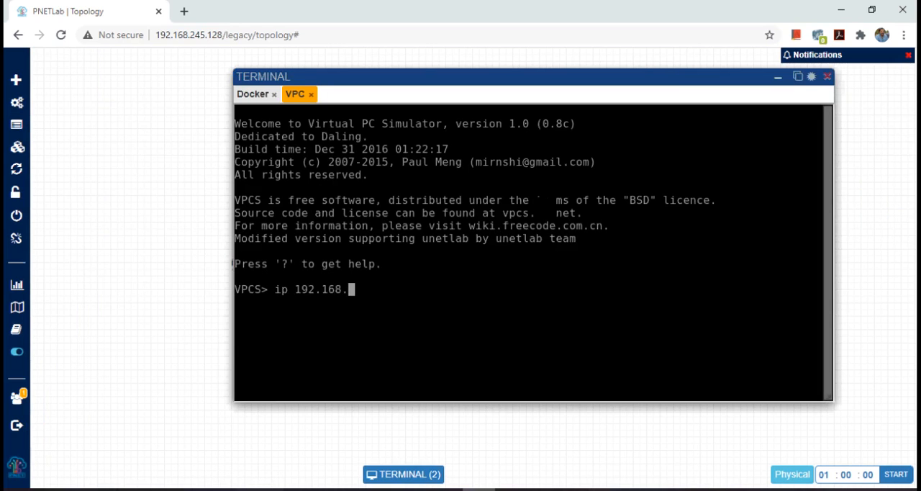
type("100.2/24 ")
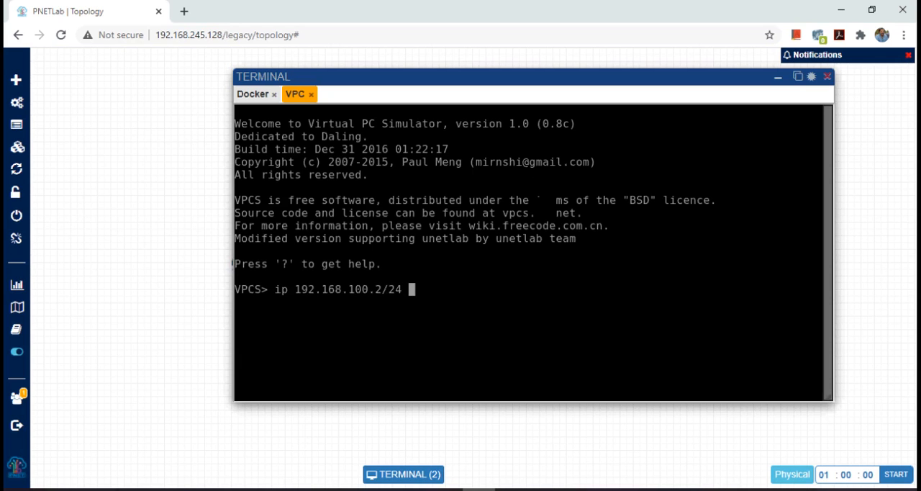
type("192.168.100")
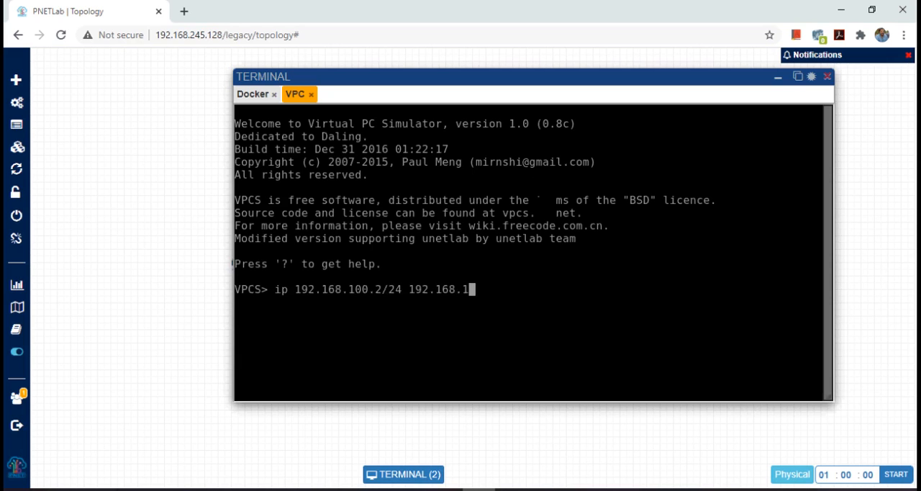
type(".1")
key("Return")
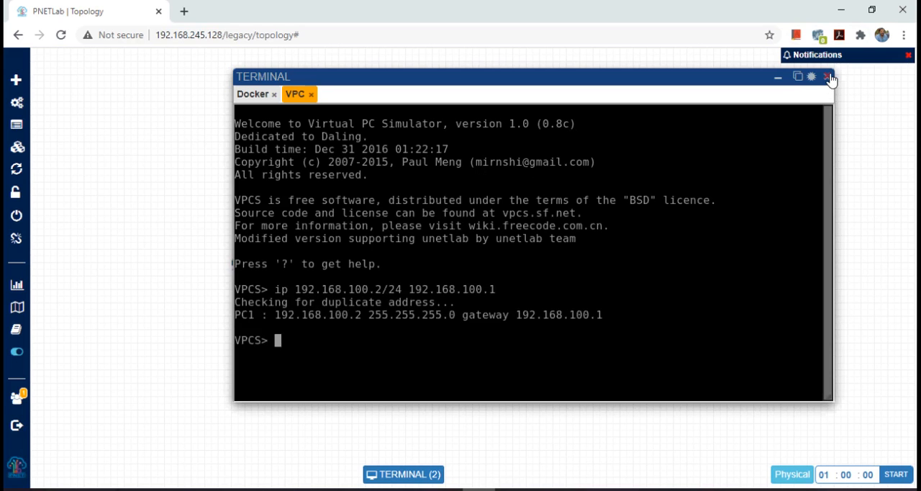
left_click_drag(830, 77, 711, 126)
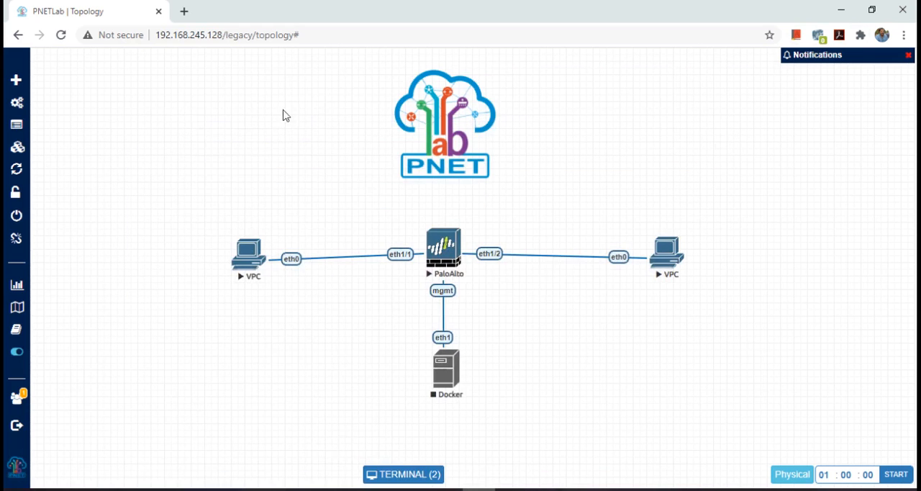
Step: In the right VPC's console, assign IP 192.168.200.2/24 with gateway 192.168.200.1, and put the terminal window away
left_click(662, 256)
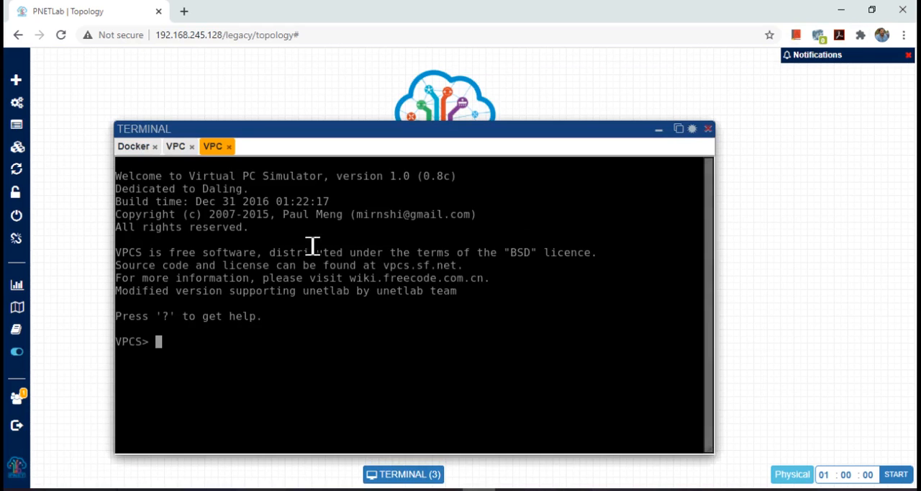
type("ip 192.168")
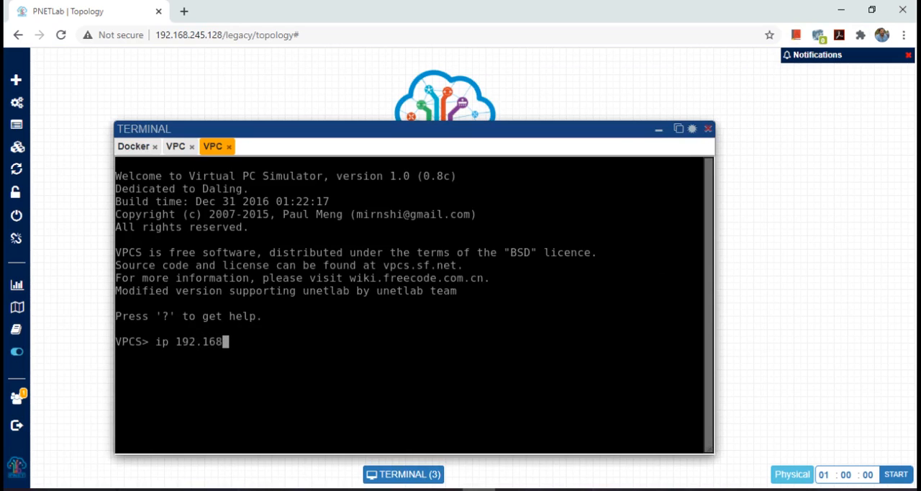
type(".200.")
type("2/24 ")
type("192.16")
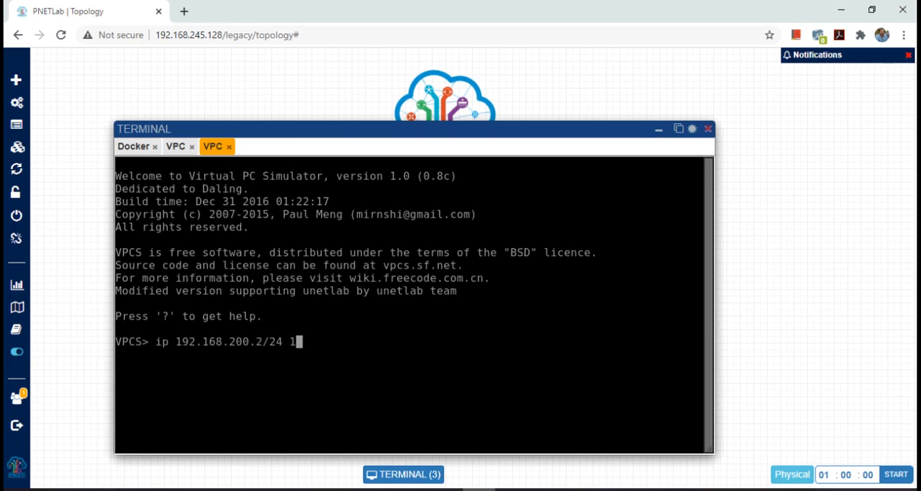
type("8.200.1")
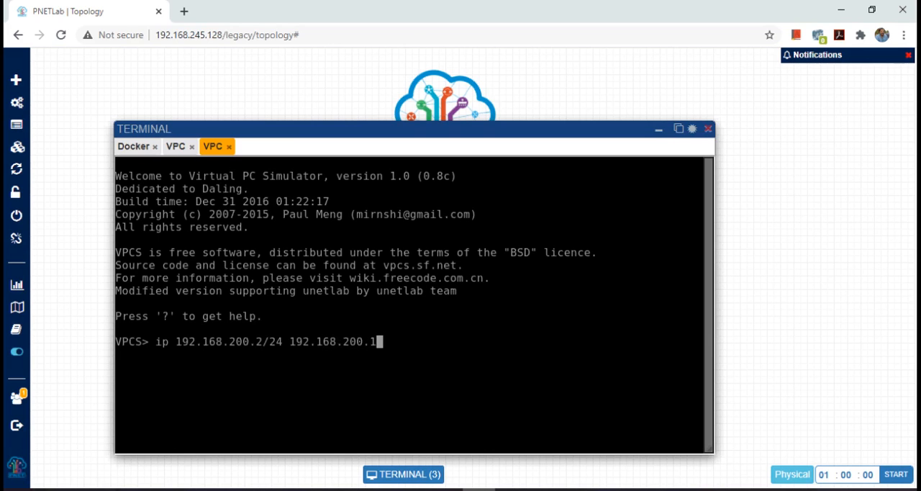
key("Return")
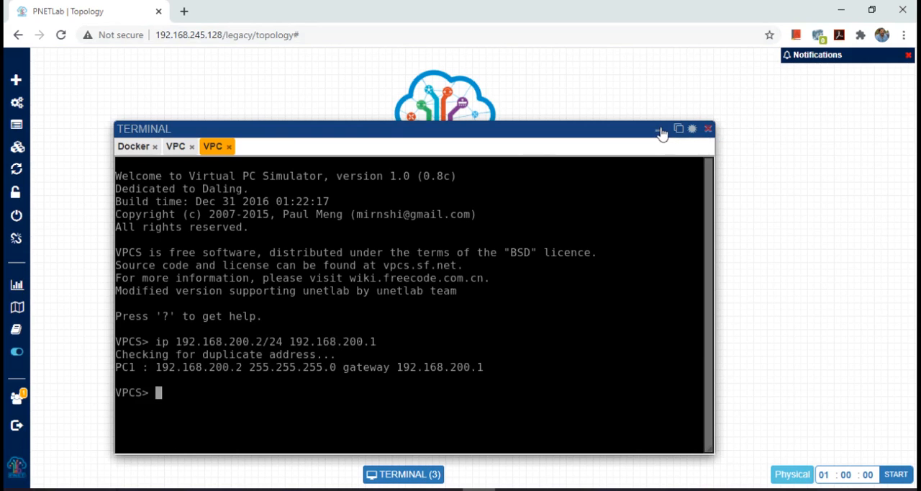
left_click(660, 132)
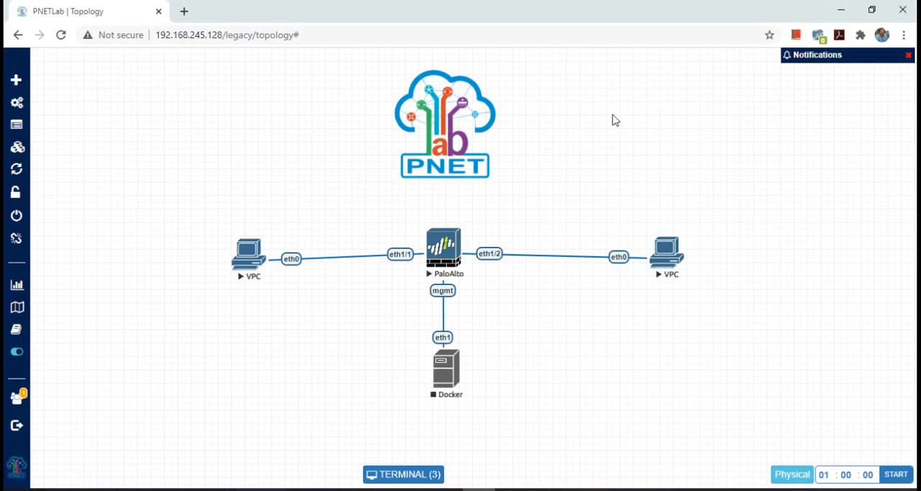
Step: Add the text label 192.168.100.0/24, shrink its box and place it above the link between the left VPC and PaloAlto
mouse_move(33, 63)
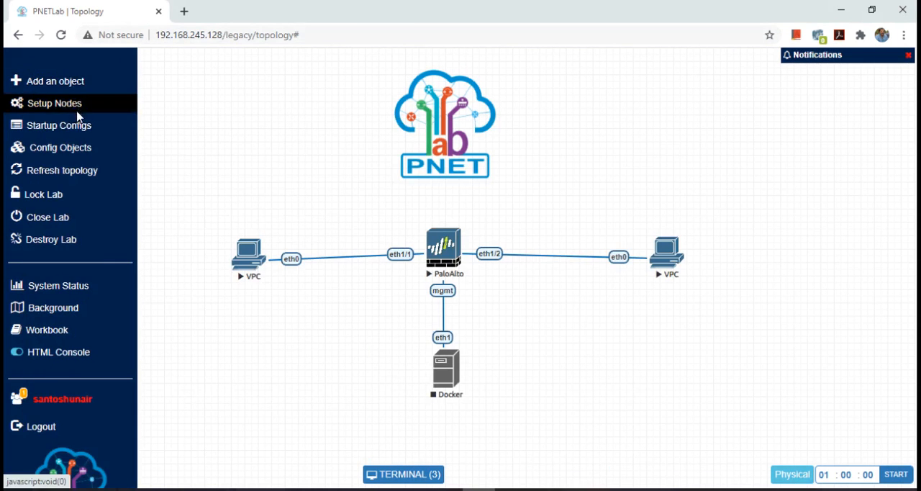
right_click(285, 138)
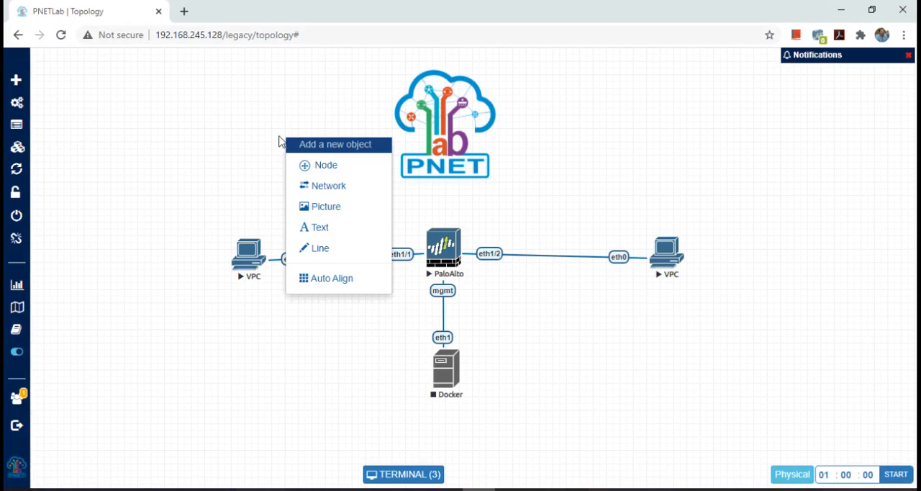
left_click(369, 237)
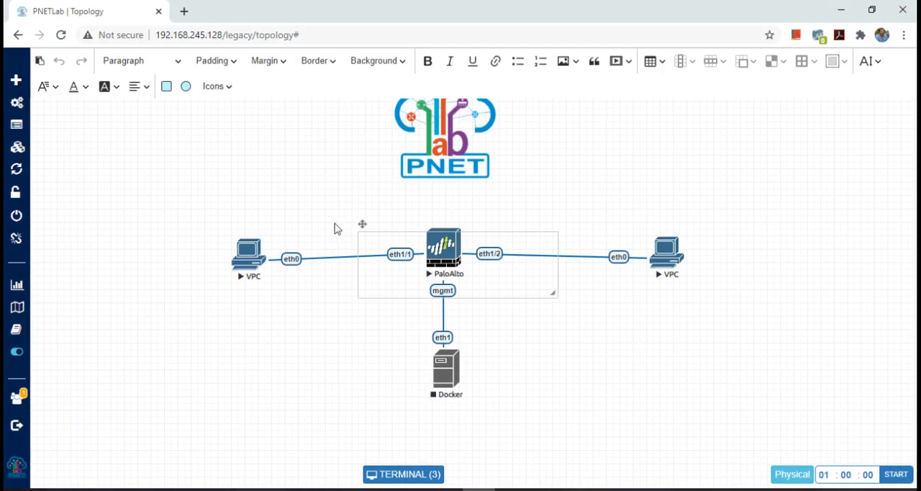
left_click(398, 242)
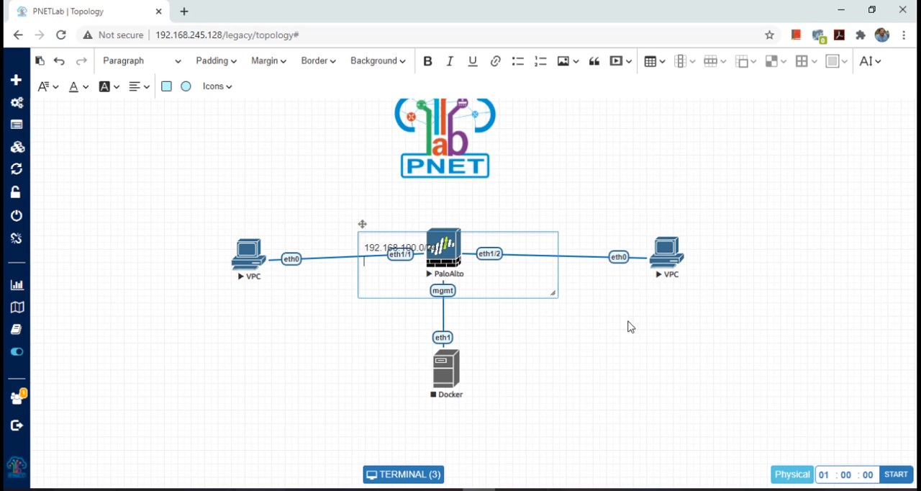
left_click_drag(551, 290, 453, 253)
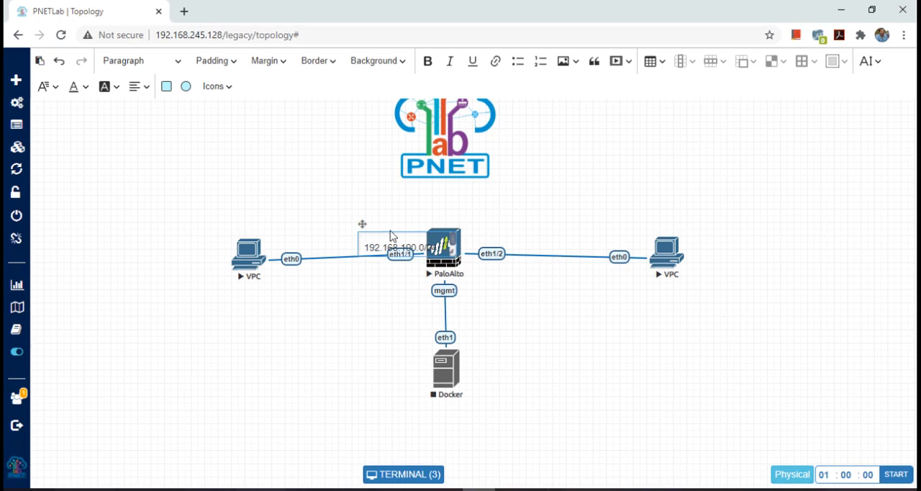
left_click_drag(360, 221, 304, 215)
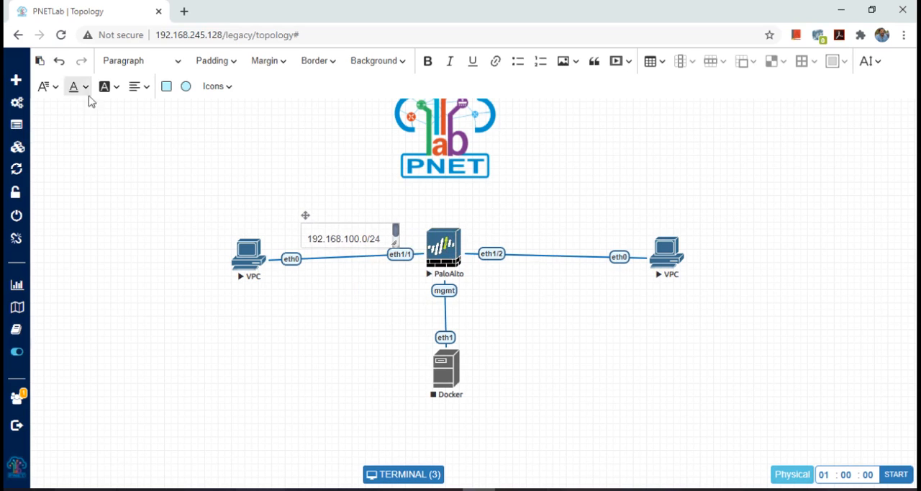
Step: Add the text label 192.168.200.0/24, shrink its box and place it above the link between PaloAlto and the right VPC
right_click(602, 179)
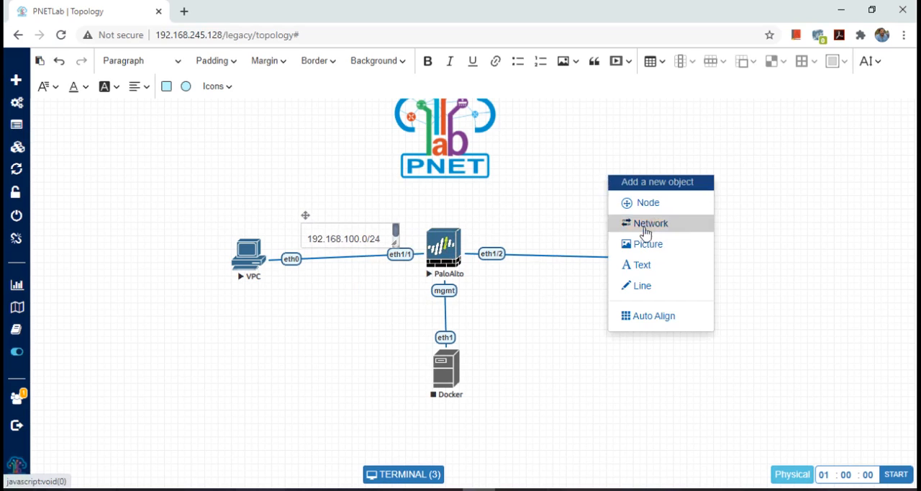
left_click(655, 266)
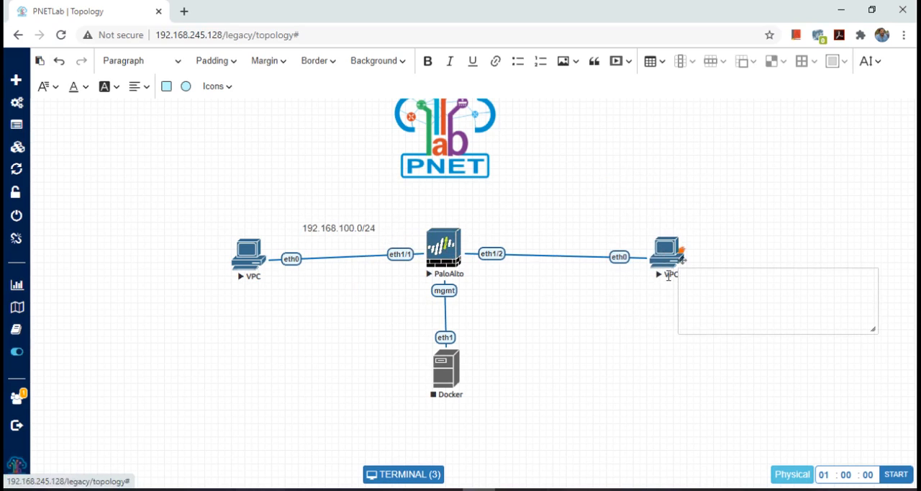
left_click(737, 297)
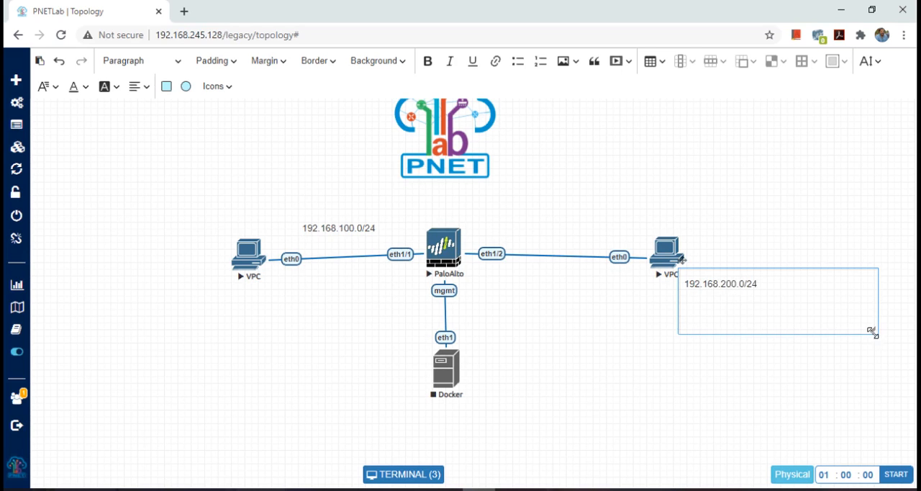
left_click_drag(873, 331, 781, 293)
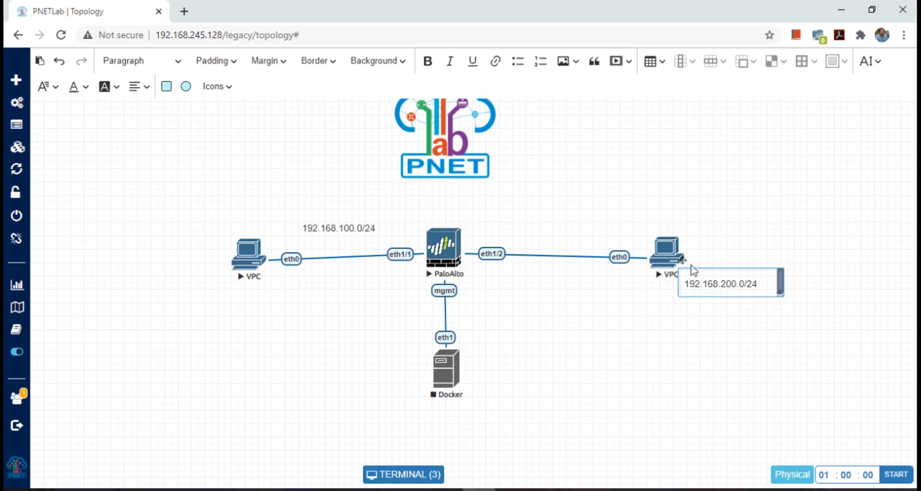
left_click_drag(683, 263, 505, 216)
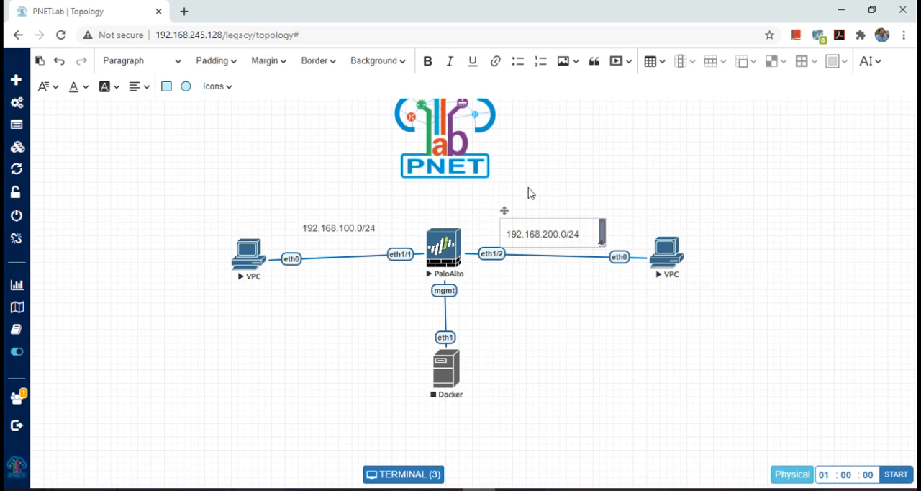
left_click(549, 168)
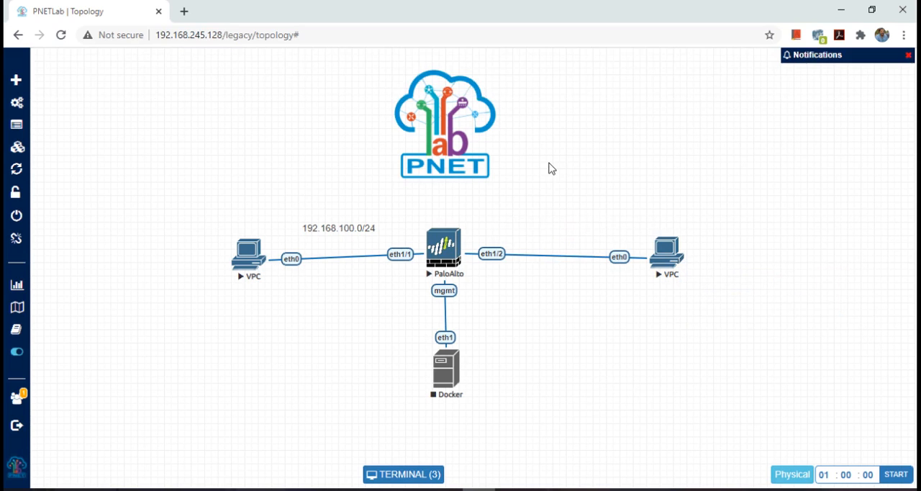
Step: Add a two-line text label reading 192.168.1.0/24 and Mgmt, and place it beside the PaloAlto-to-Docker link
right_click(483, 311)
left_click(538, 398)
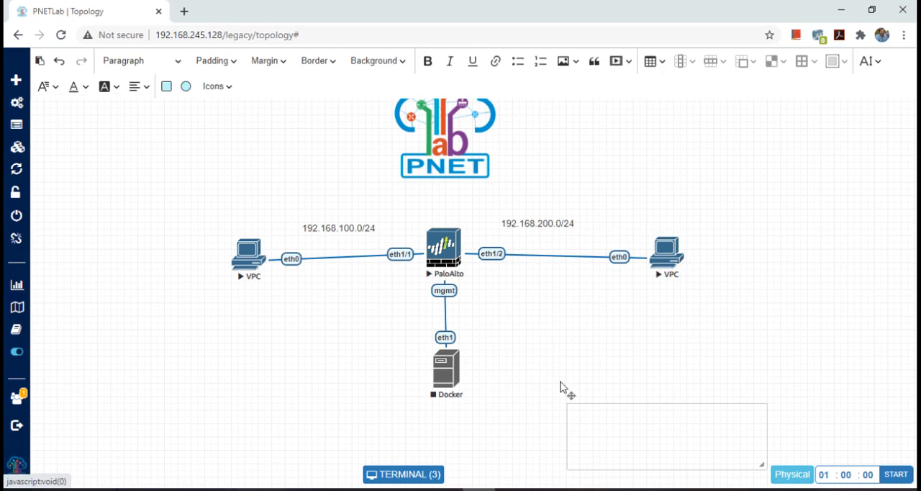
left_click(619, 420)
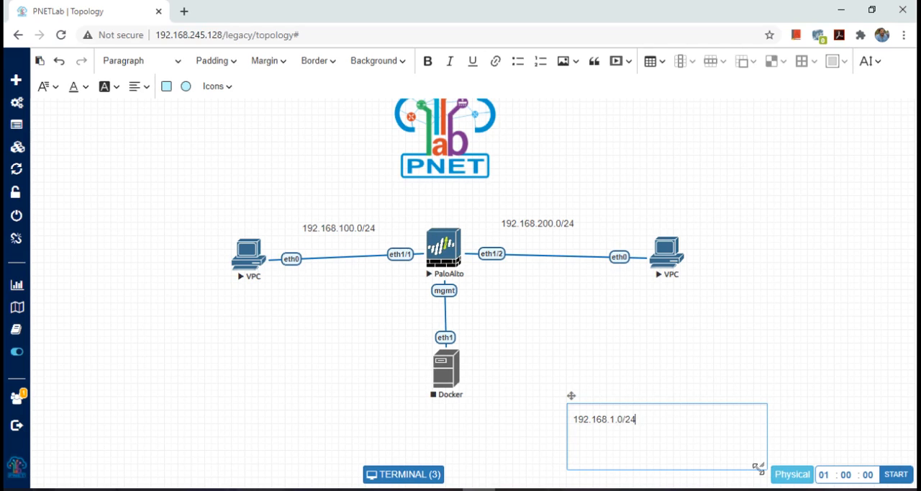
left_click_drag(761, 464, 649, 432)
left_click_drag(643, 433, 658, 434)
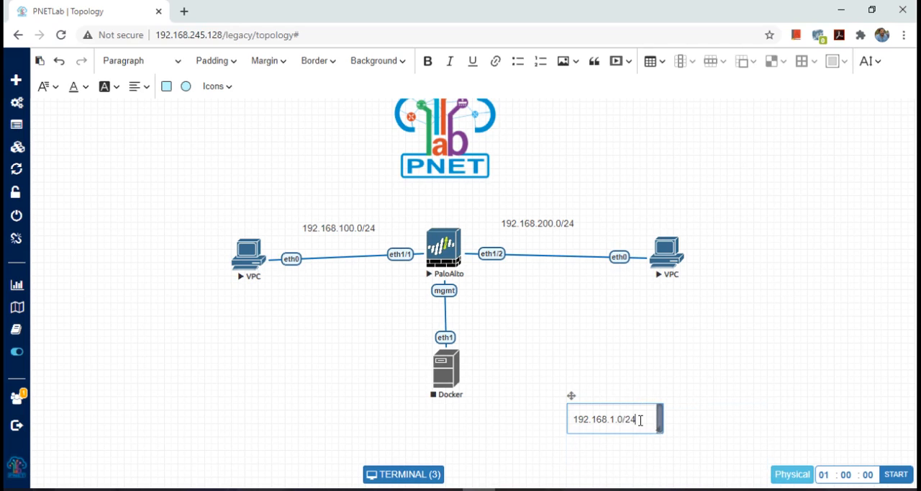
key("Return")
type("Mgmt")
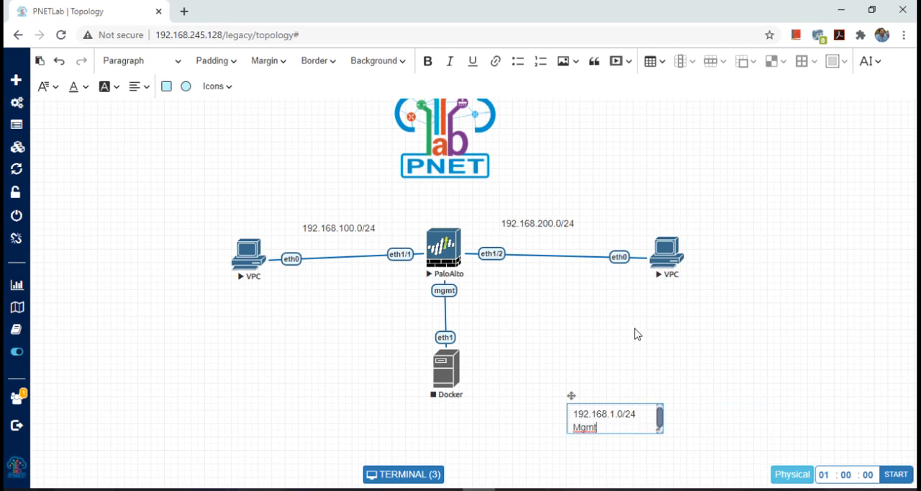
left_click(631, 360)
left_click_drag(595, 409, 480, 309)
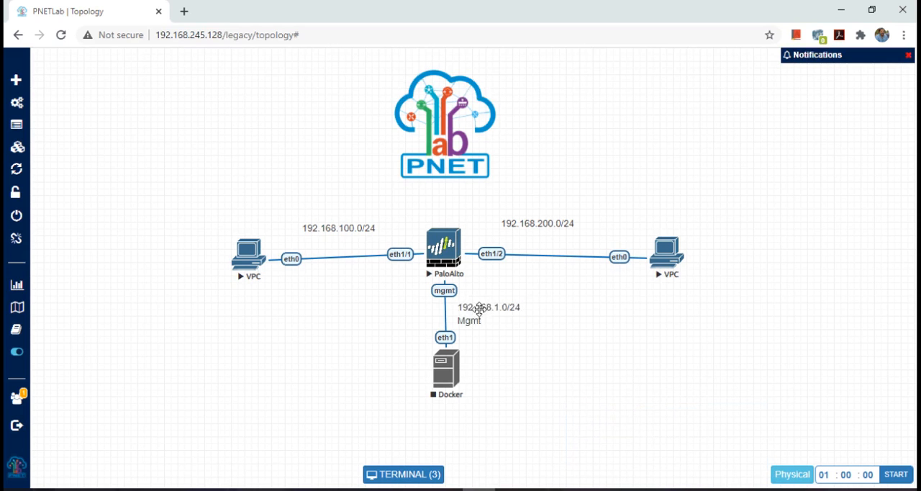
Step: Start the Docker node, open its desktop console and launch MATE Terminal there
right_click(449, 373)
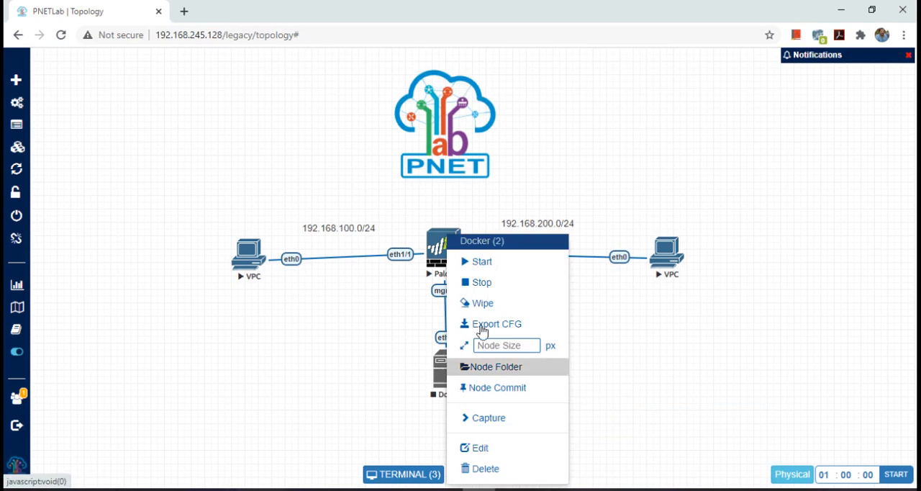
left_click(500, 268)
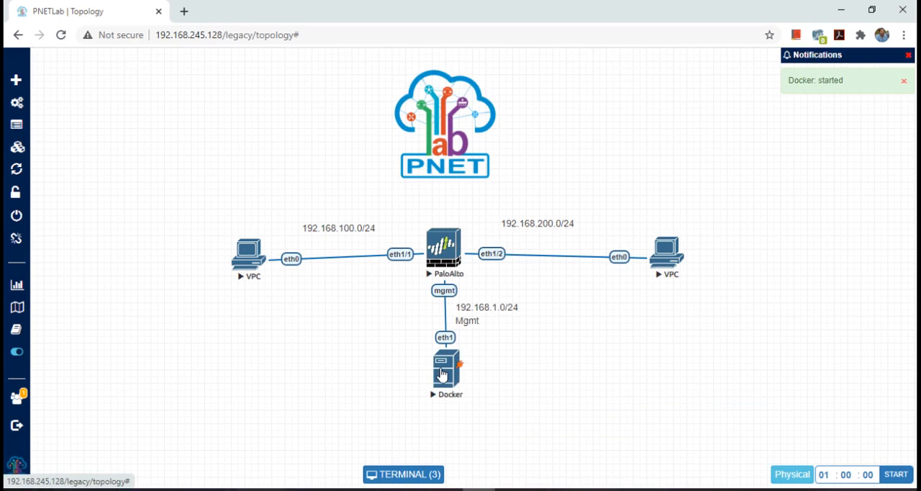
left_click(442, 374)
left_click(416, 361)
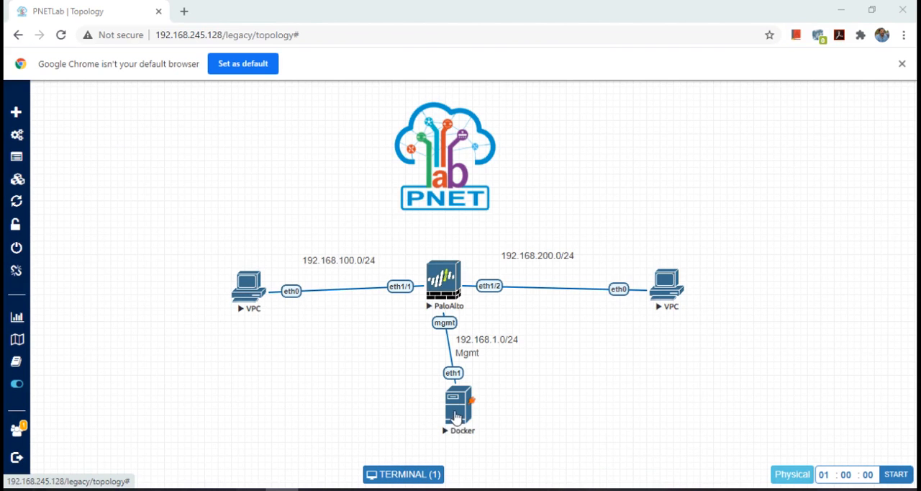
left_click(455, 416)
left_click(257, 145)
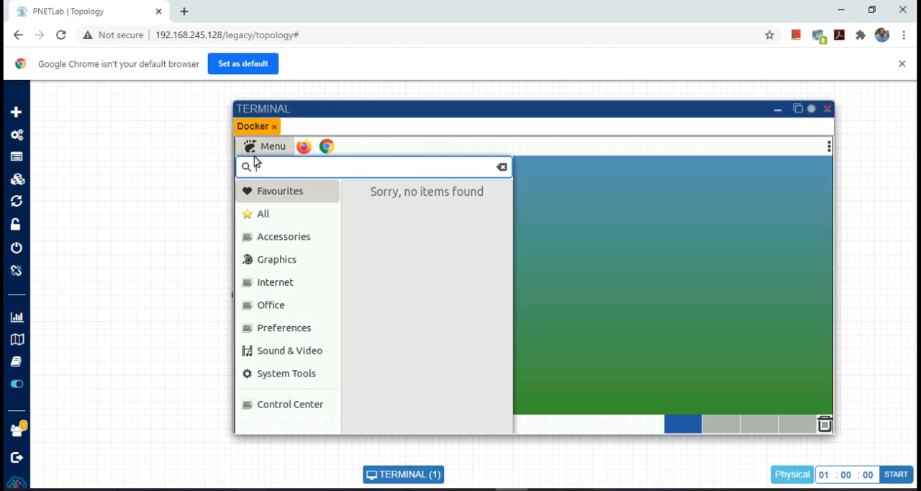
left_click(286, 373)
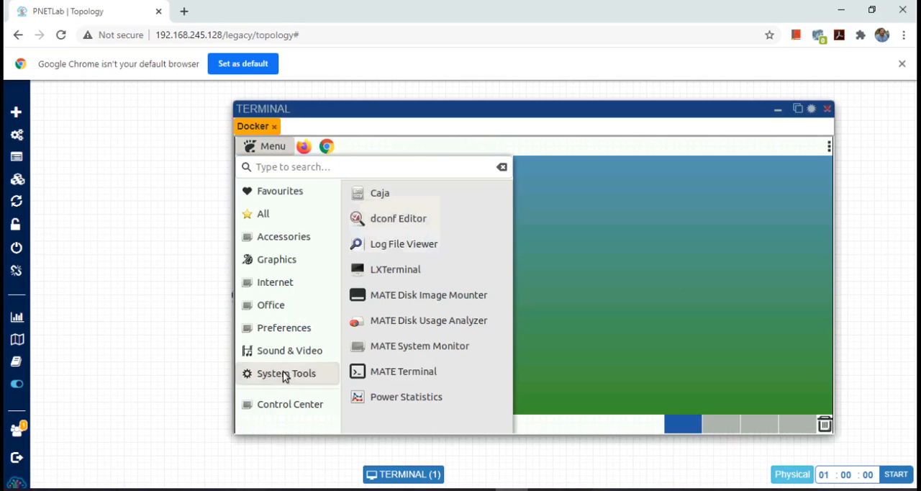
left_click(401, 370)
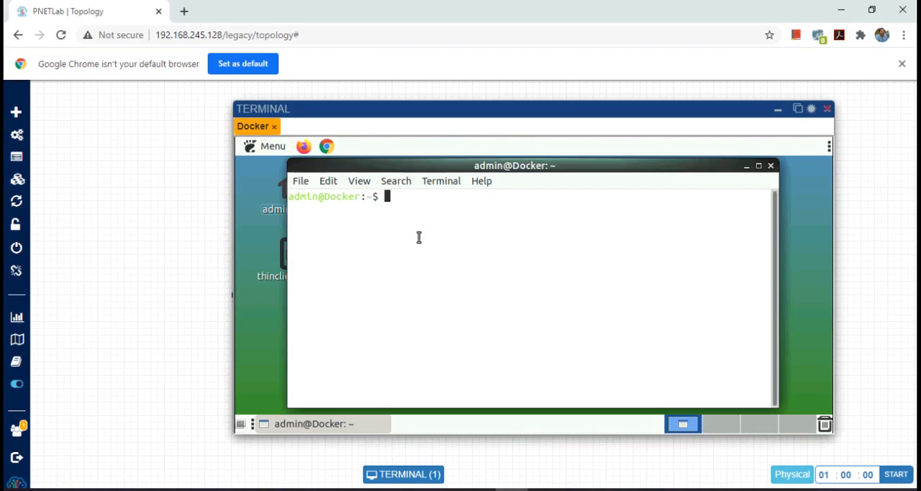
Step: Assign 192.168.1.2/24 to the Docker host's eth1 with sudo ifconfig, entering the sudo password
type("sudo ifconfig")
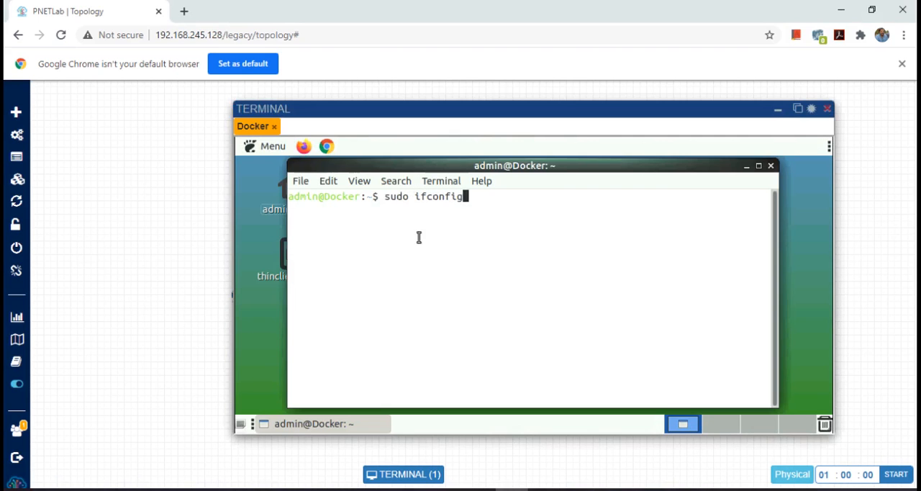
type(" eth1 192.168.")
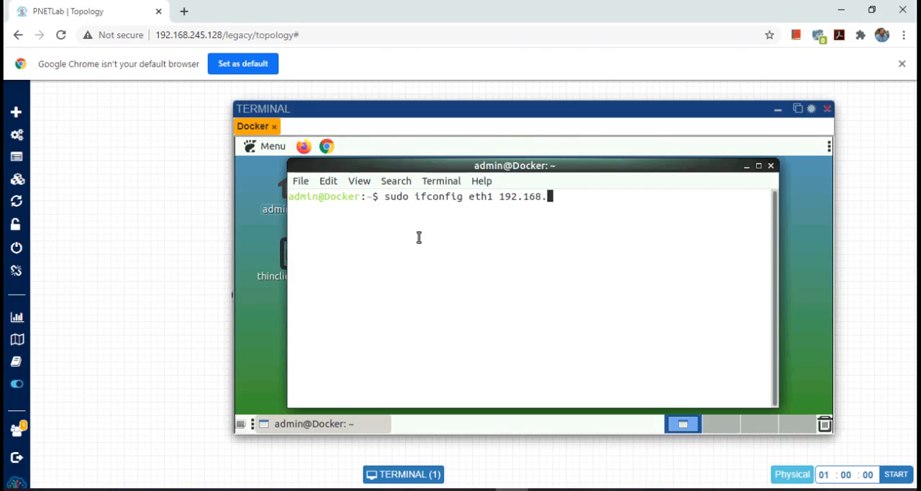
type("1.2/24")
key("Return")
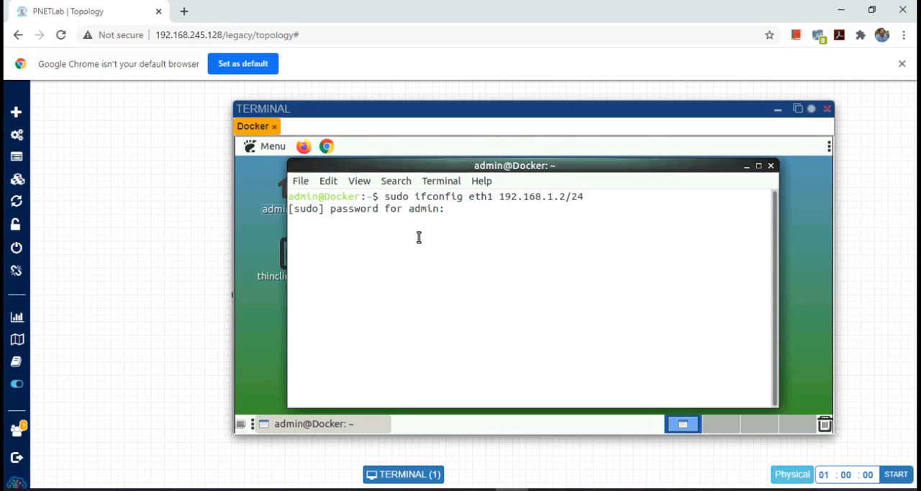
key("Return")
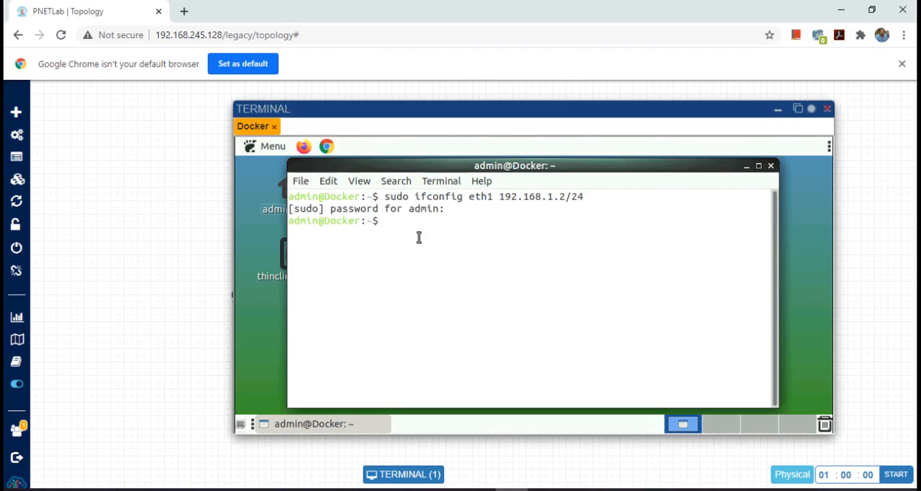
Step: Add a default route via gateway 192.168.1.1 on the Docker host with sudo route
type("sudo if")
key("BackSpace")
key("BackSpace")
type("route ad")
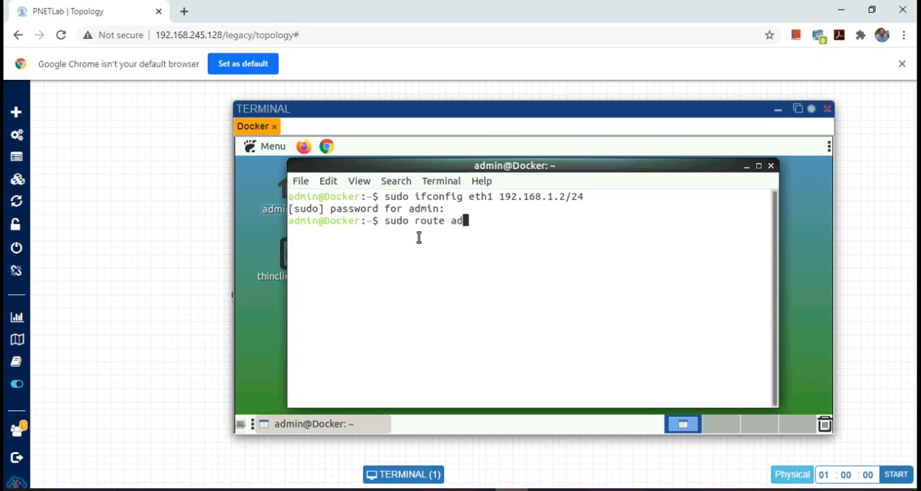
type("d default ")
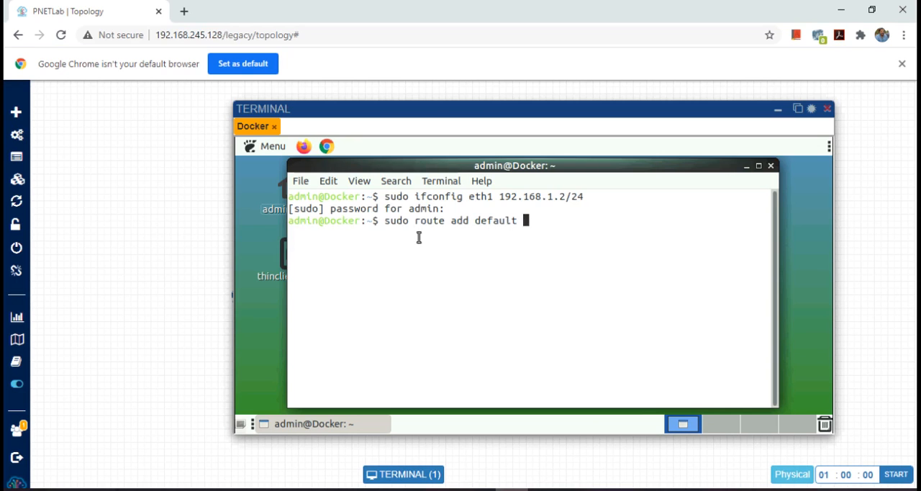
type("gw 192.168.1.1")
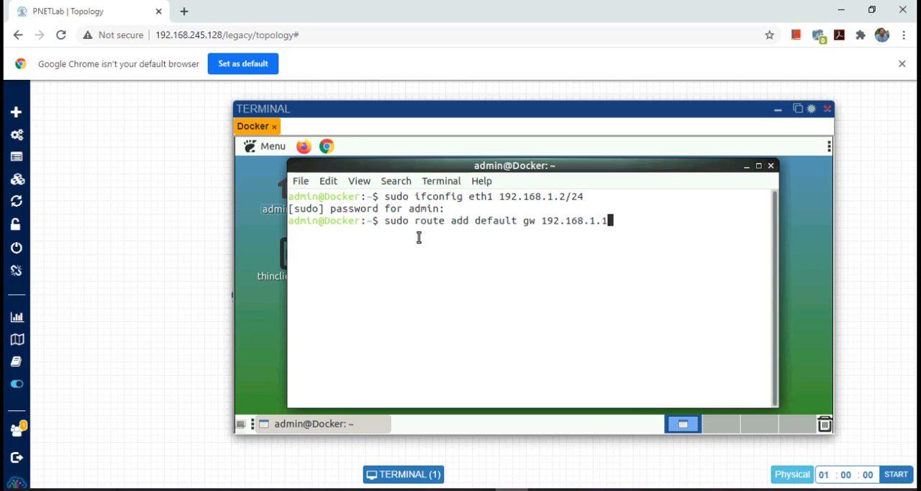
key("Return")
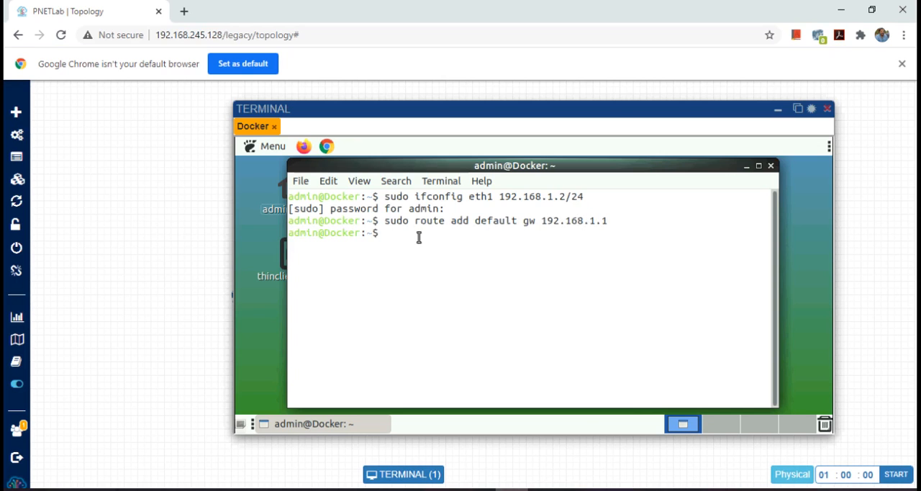
Step: Ping the Docker host's own address 192.168.1.2 and stop the ping after a couple of replies
type("ping 192.168.1.2")
key("Return")
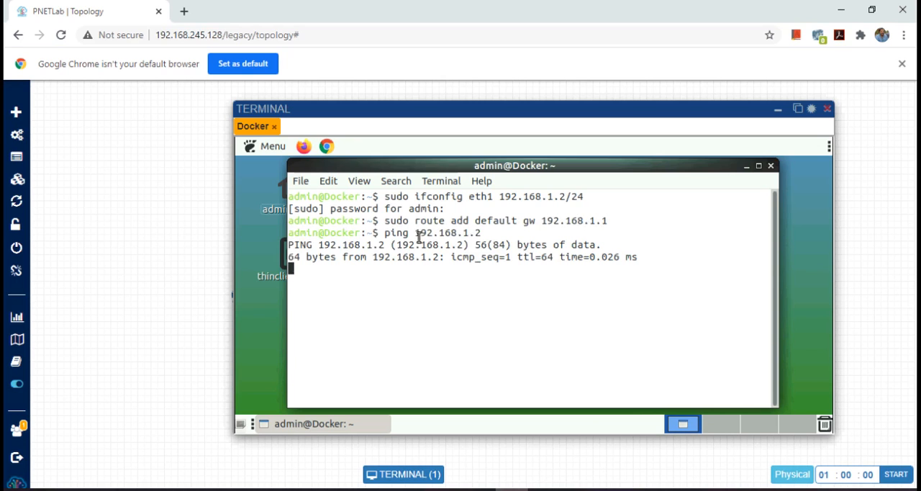
key("ctrl+c")
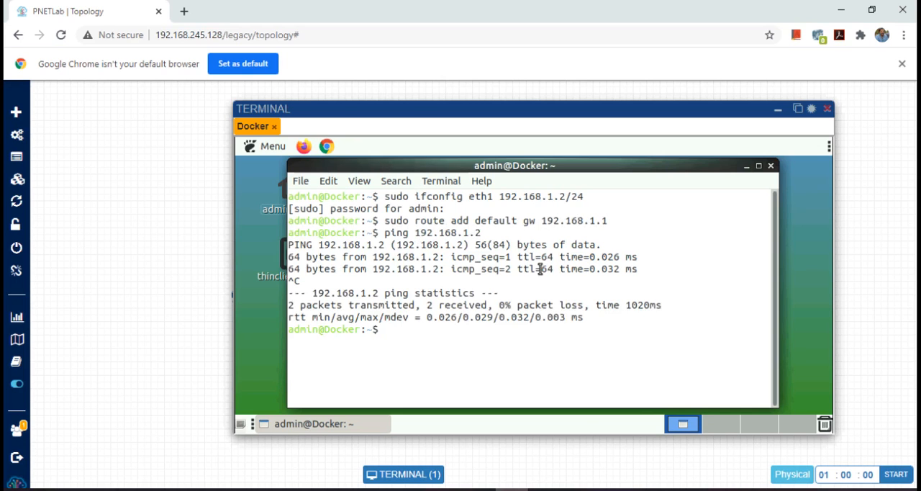
Step: Ping the gateway address 192.168.1.1 from the Docker host, then stop the ping
key("Up")
key("BackSpace")
type("192.168.1.1")
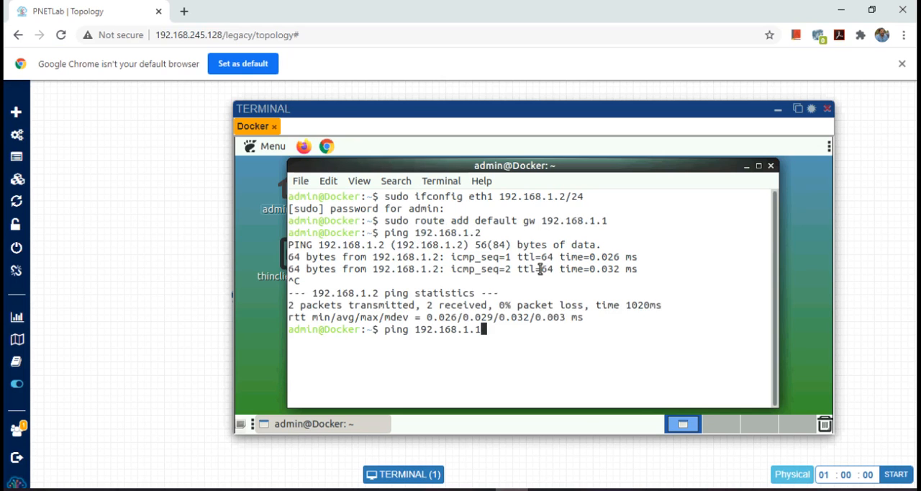
key("Return")
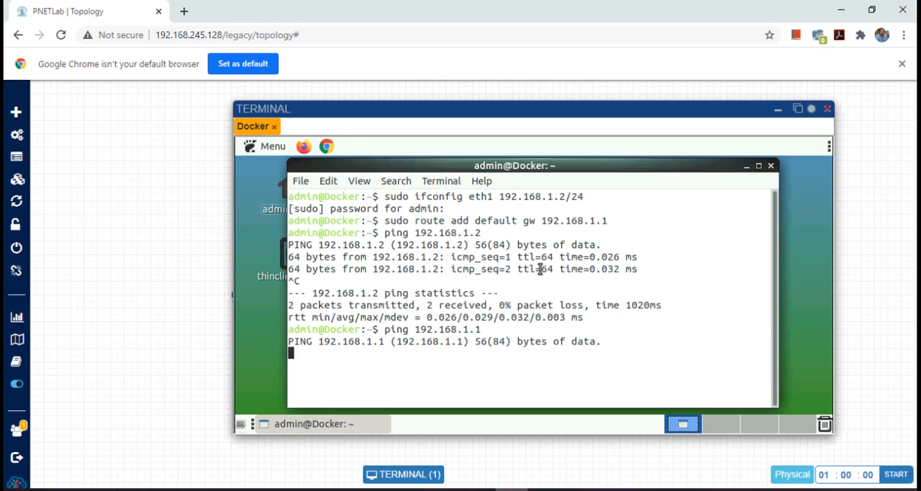
key("ctrl+c")
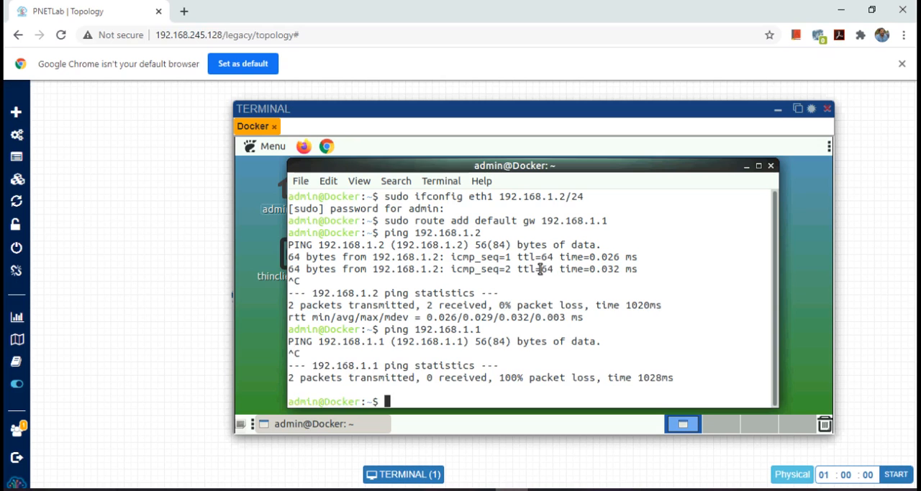
Step: Minimize the Docker console, open the PaloAlto node's console and detach the terminal into its own browser tab
left_click(778, 113)
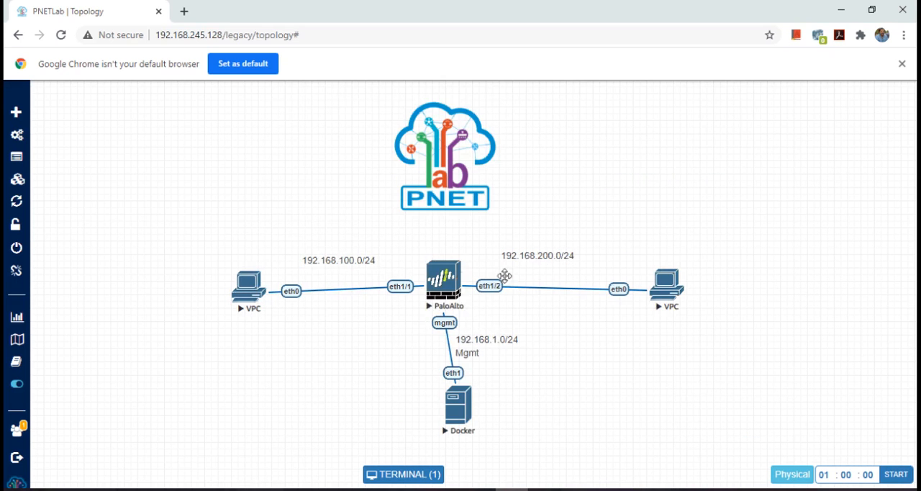
left_click(444, 288)
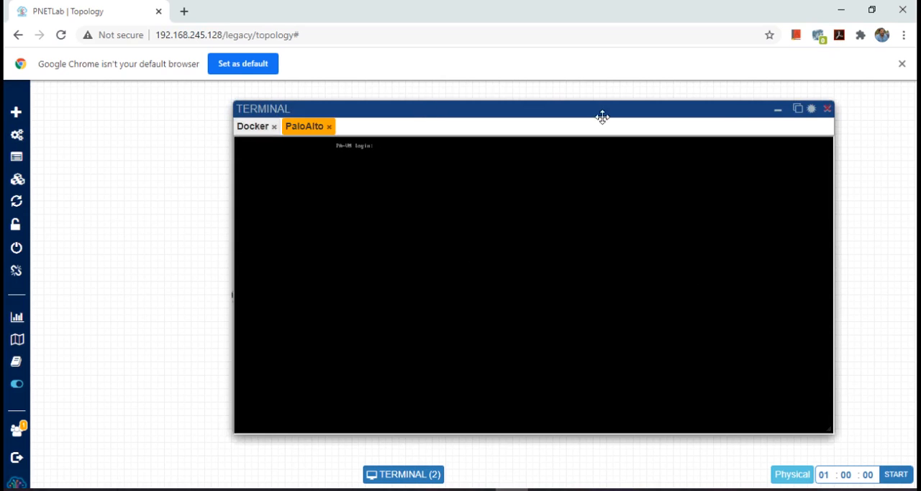
left_click(799, 109)
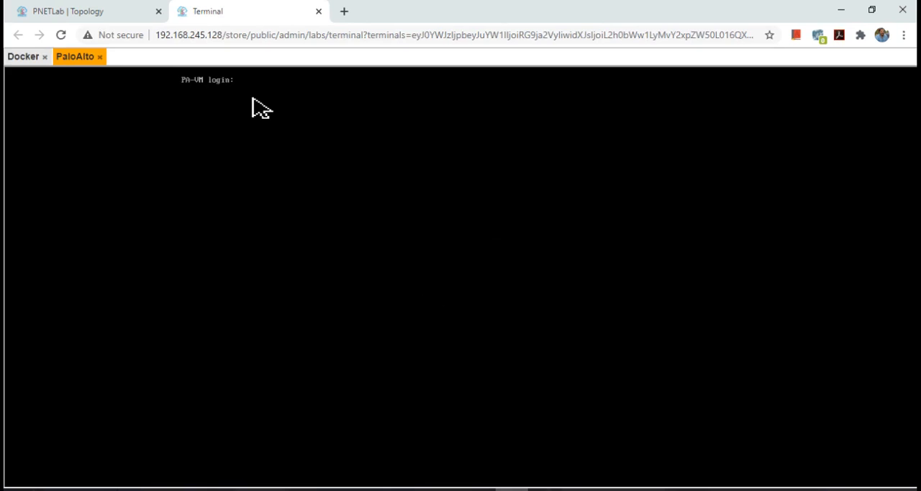
Step: Log in to the firewall as admin with the account password, then enter the old password and set and confirm a new one
type("admin")
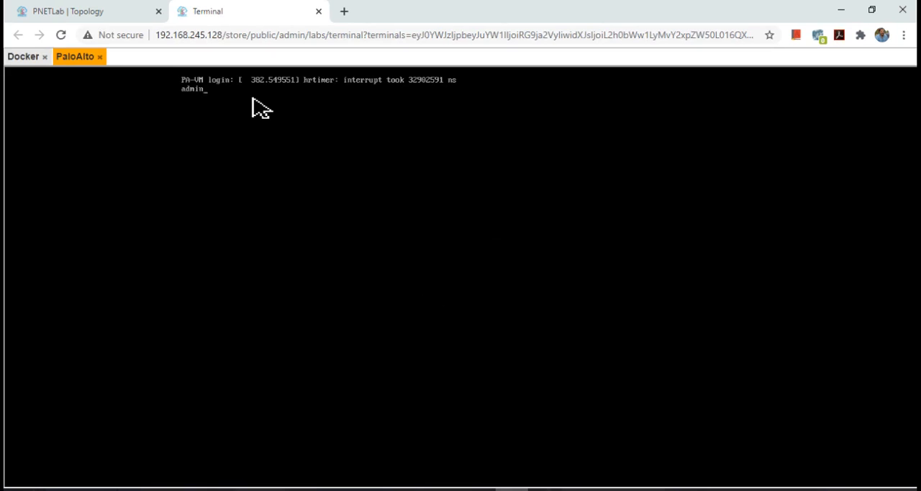
key("Return")
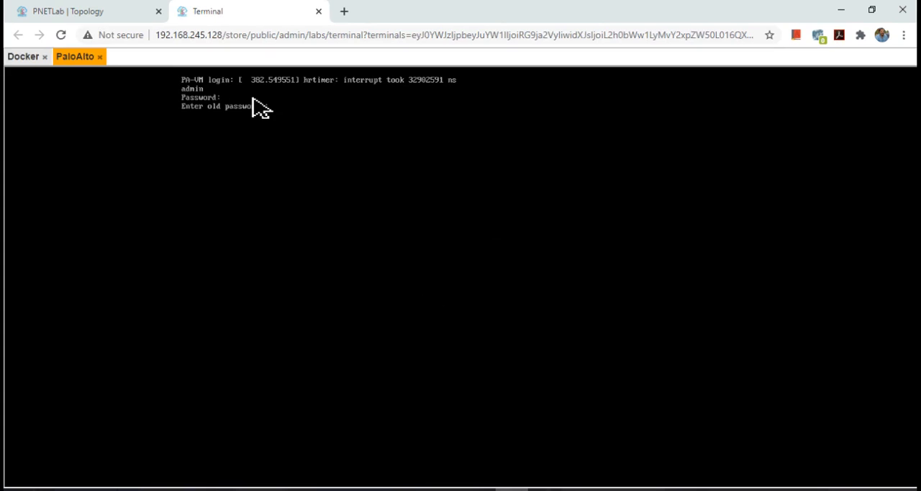
key("Return")
key("Return")
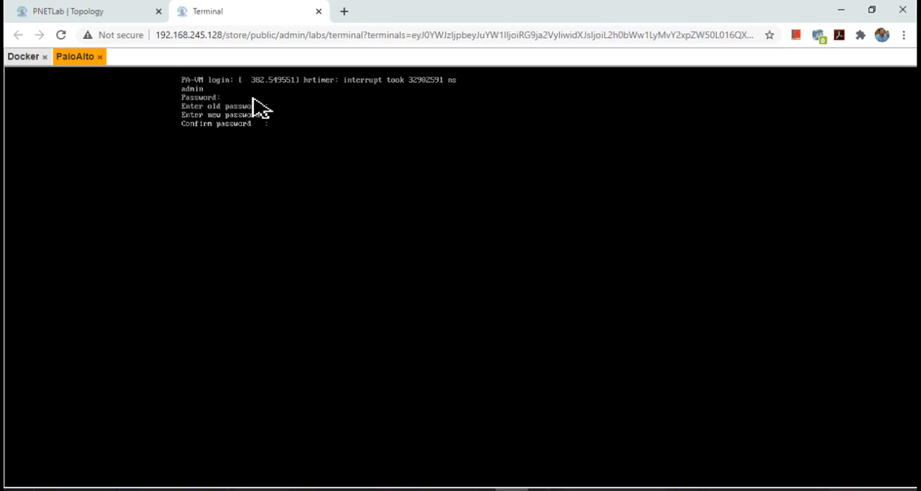
key("Return")
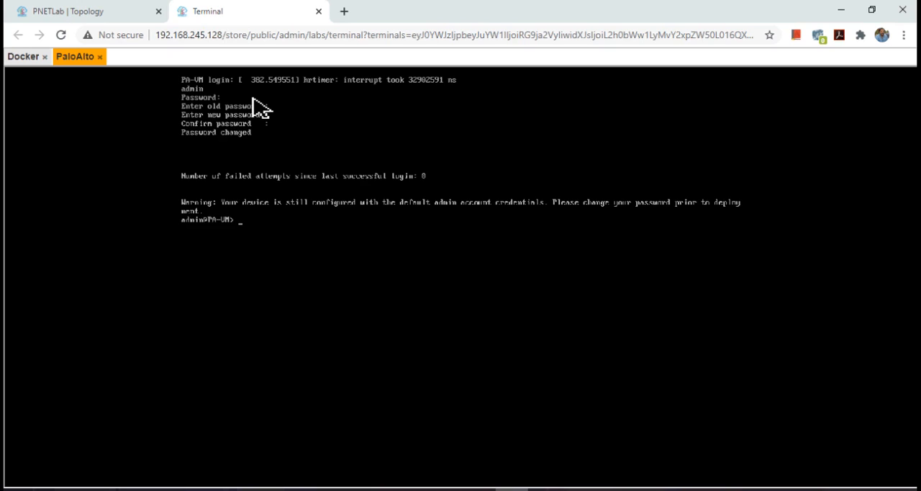
Step: Run show system info on the firewall and page through the complete output
type("config")
key("BackSpace")
key("BackSpace")
key("BackSpace")
key("BackSpace")
key("BackSpace")
type("how system info")
key("Return")
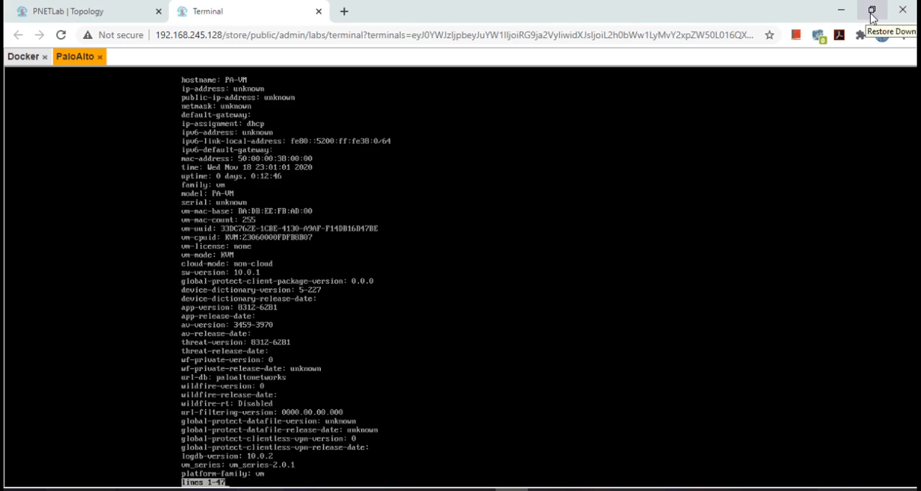
key("space")
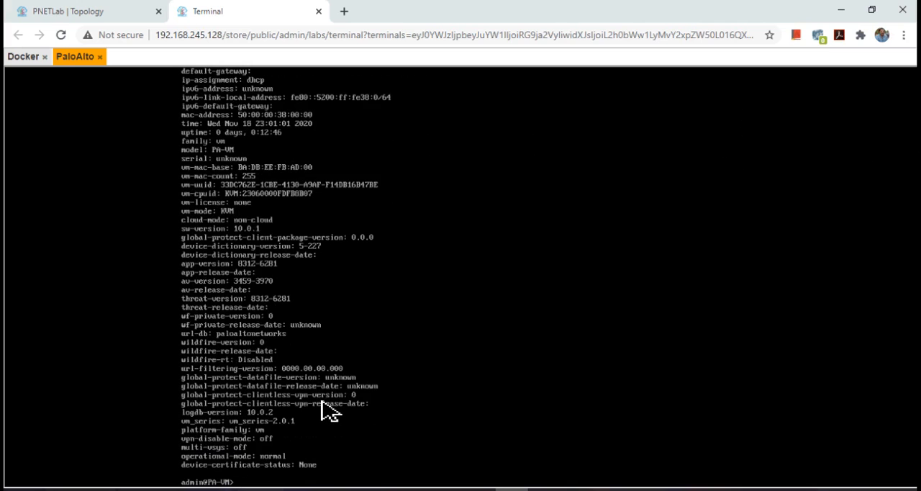
Step: Enter configuration mode and set the deviceconfig system type to static for the management interface
type("configure")
key("Return")
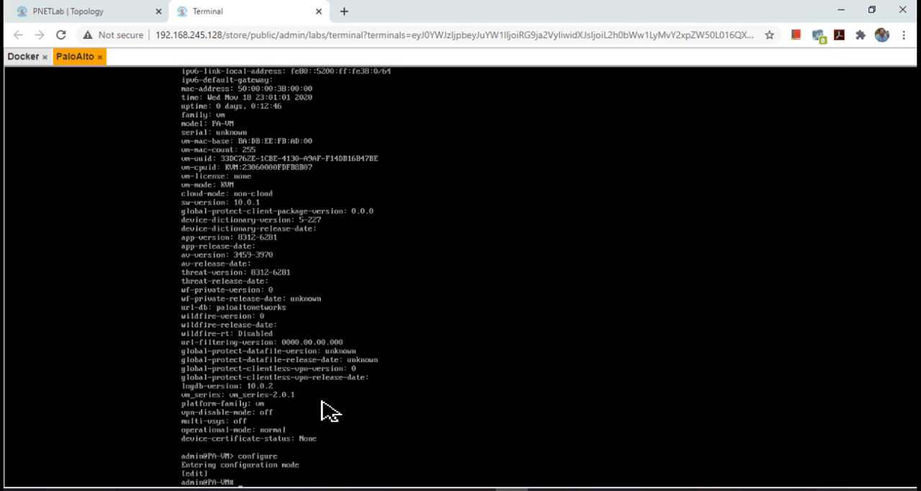
type("set deviceconfig system")
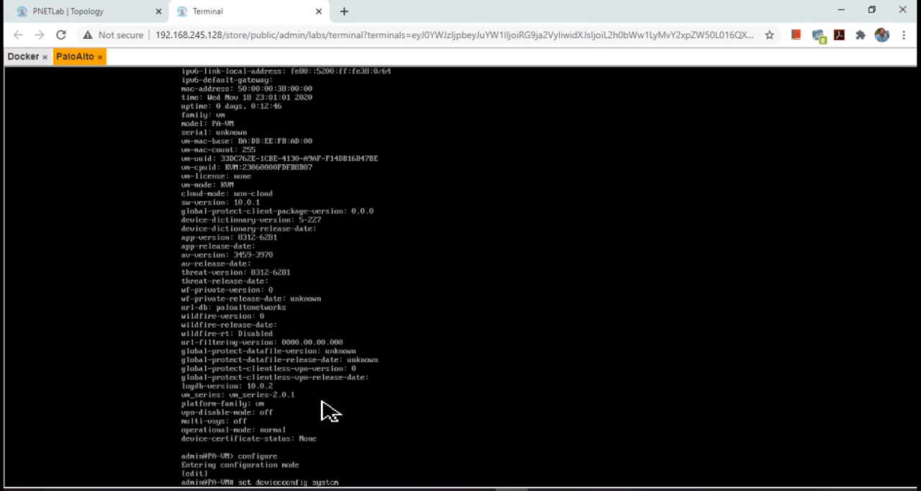
type(" t")
key("question")
type("ype ")
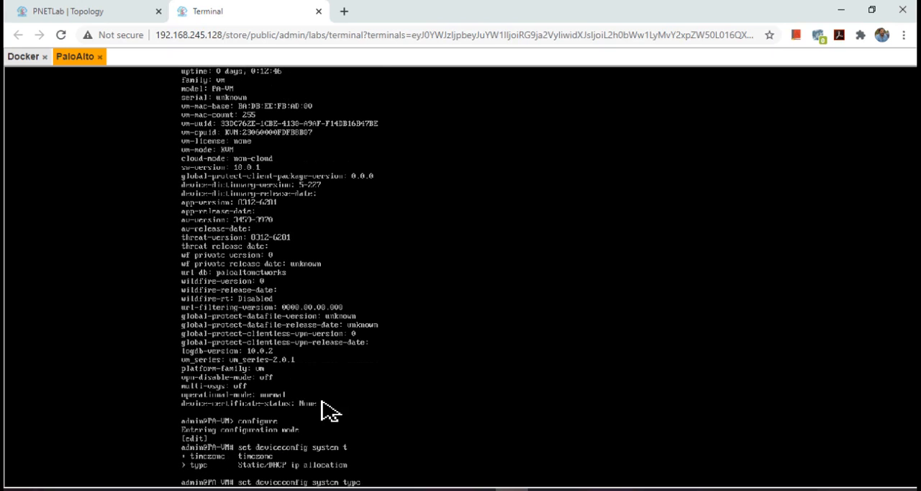
type("static")
key("Return")
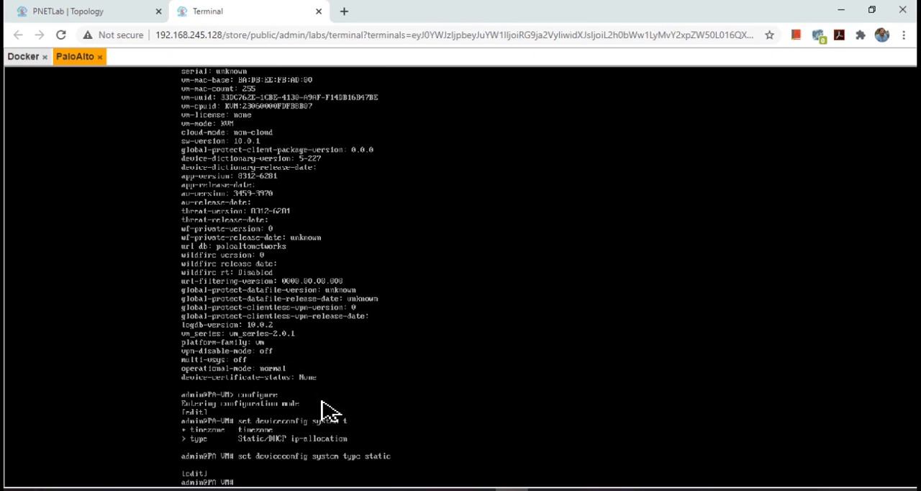
Step: Set the deviceconfig system ip-address to 192.168.1.1 with netmask 255.255.255.0 and commit the configuration
key("Up")
key("BackSpace")
key("BackSpace")
key("BackSpace")
key("BackSpace")
key("BackSpace")
key("BackSpace")
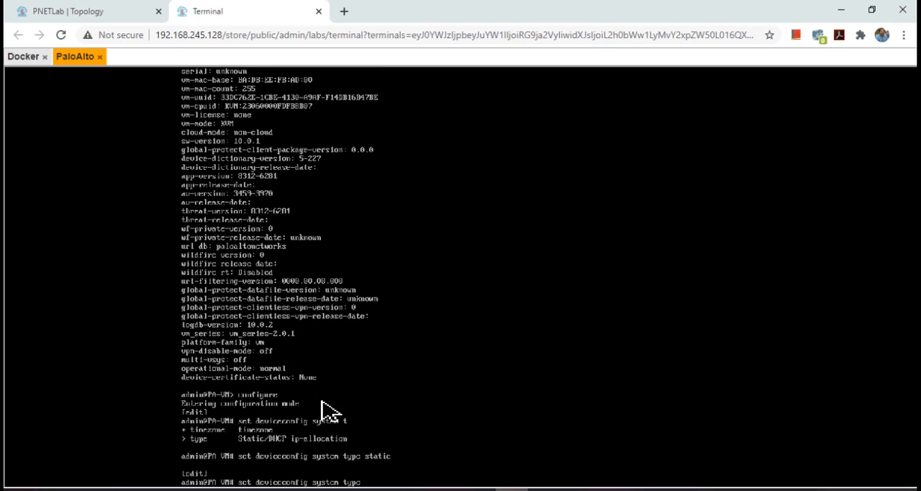
key("BackSpace")
key("BackSpace")
key("BackSpace")
key("BackSpace")
key("BackSpace")
type("ip")
key("question")
type("-address ")
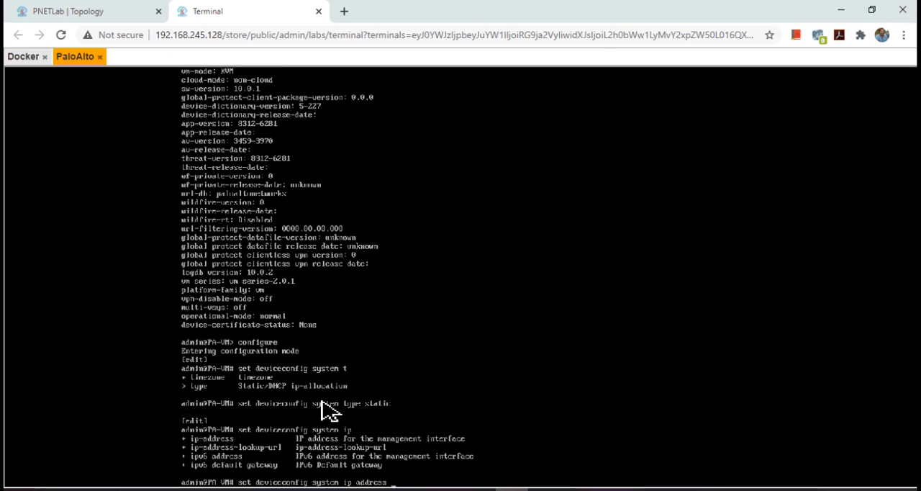
type("192.168.1.1 netmask 255.255.255.")
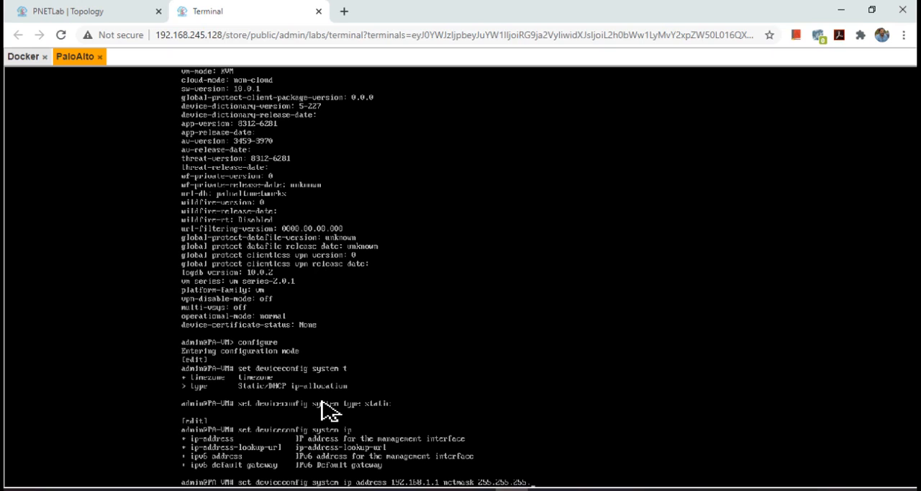
type("0")
type("de?")
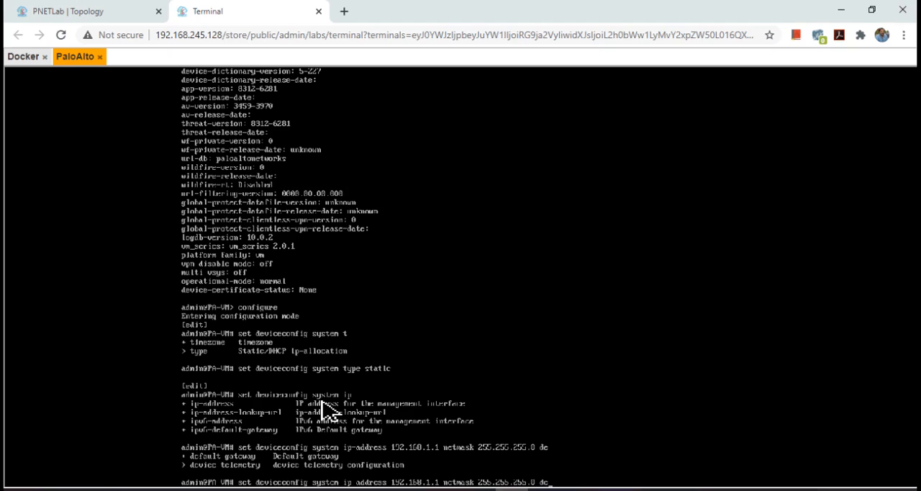
key("Tab")
key("BackSpace")
key("BackSpace")
key("BackSpace")
key("BackSpace")
key("BackSpace")
key("BackSpace")
key("BackSpace")
key("BackSpace")
key("BackSpace")
key("BackSpace")
key("BackSpace")
key("BackSpace")
key("BackSpace")
key("BackSpace")
key("BackSpace")
key("BackSpace")
key("Return")
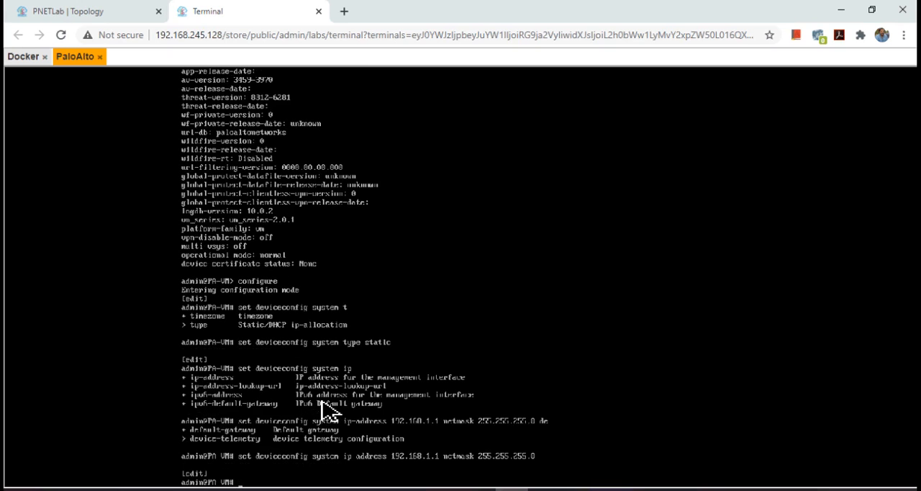
type("commit")
key("Return")
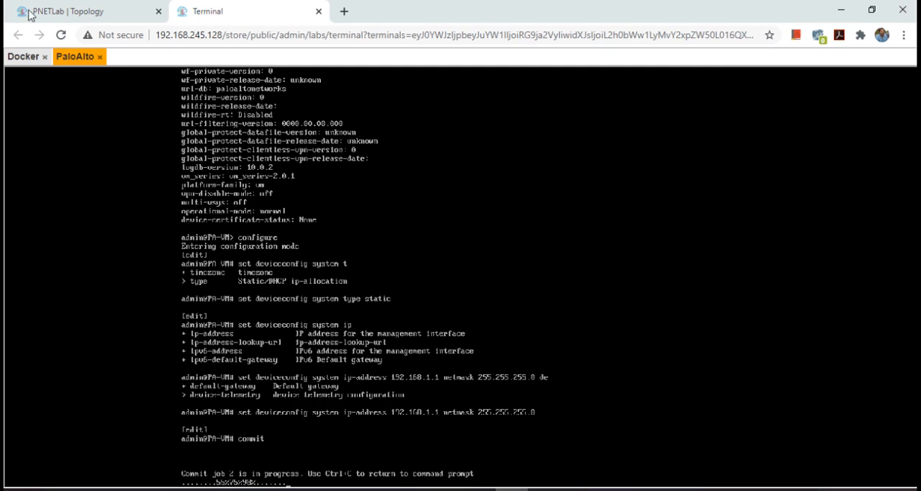
Step: Return to the Docker console and ping the firewall's management address 192.168.1.1 again
left_click(25, 59)
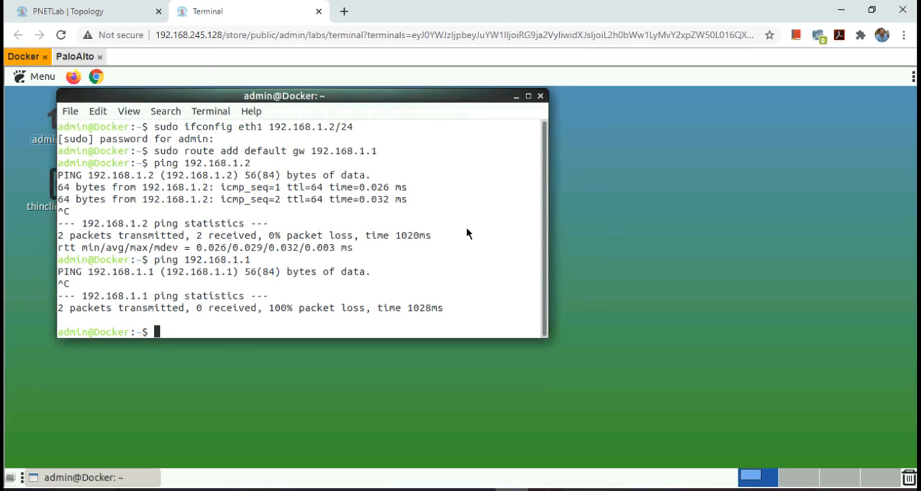
key("Up")
key("Return")
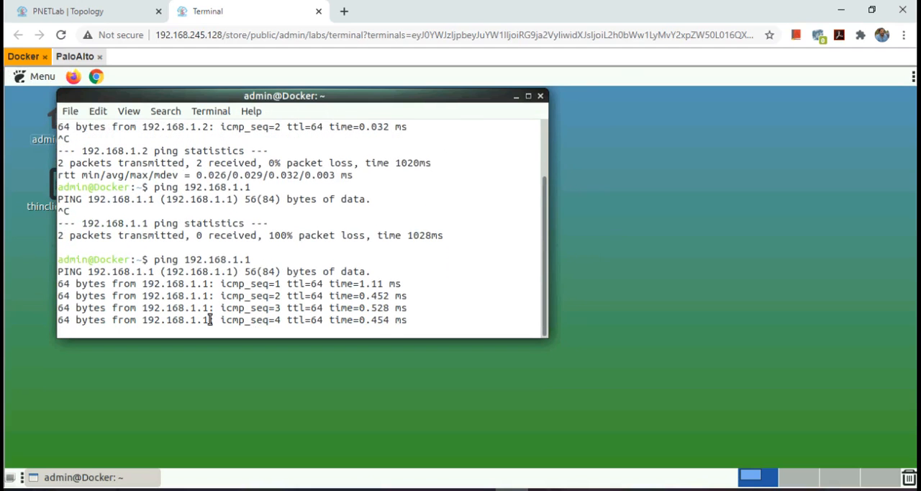
left_click(97, 76)
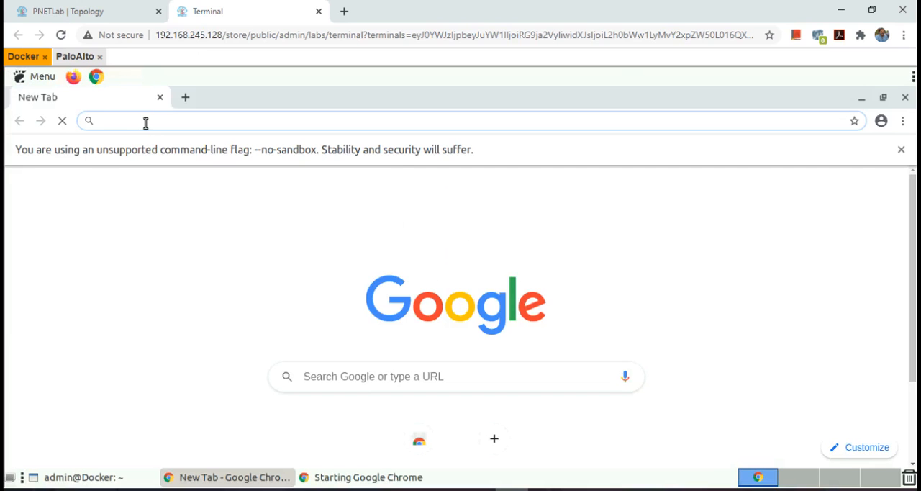
type("https")
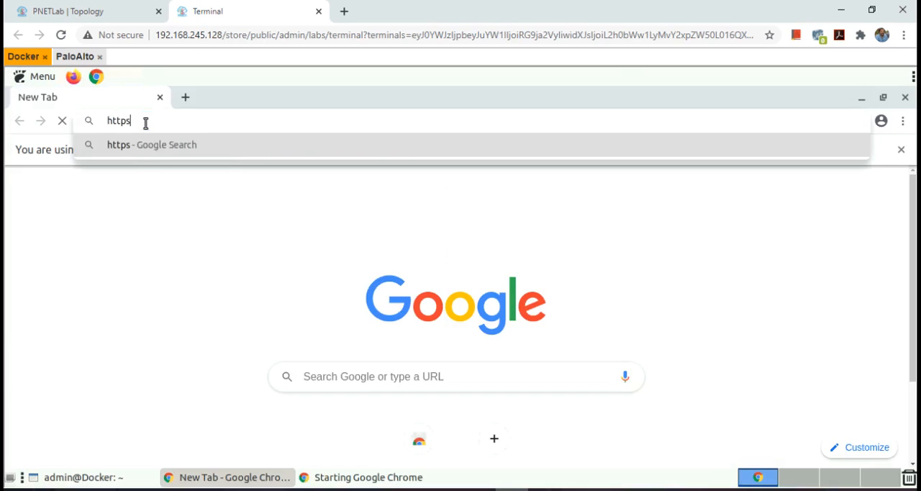
type("://192.168.1.1")
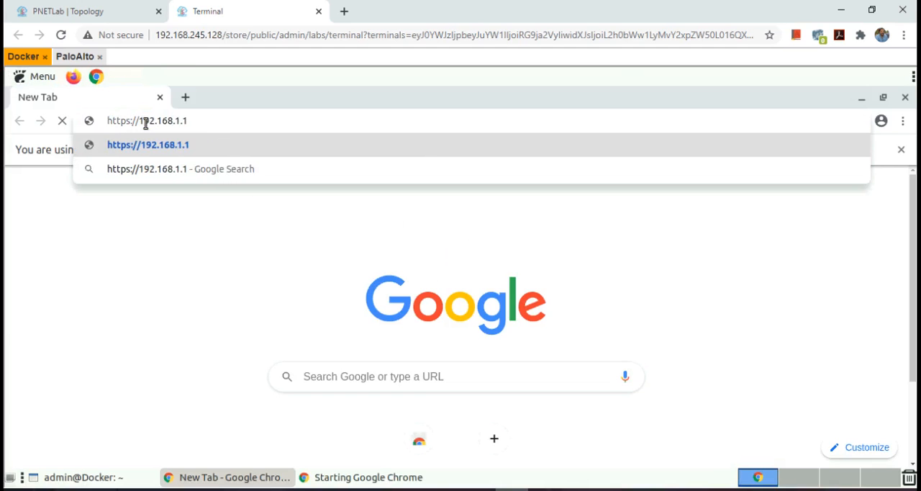
key("Return")
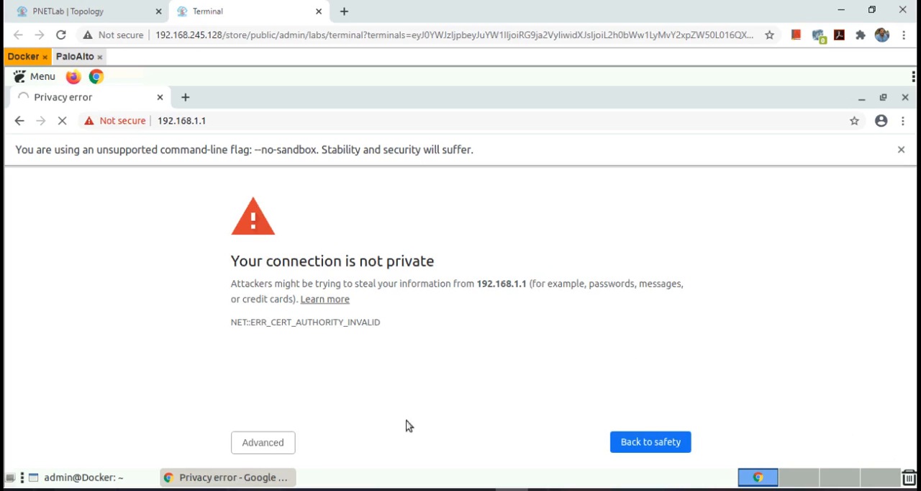
left_click(262, 444)
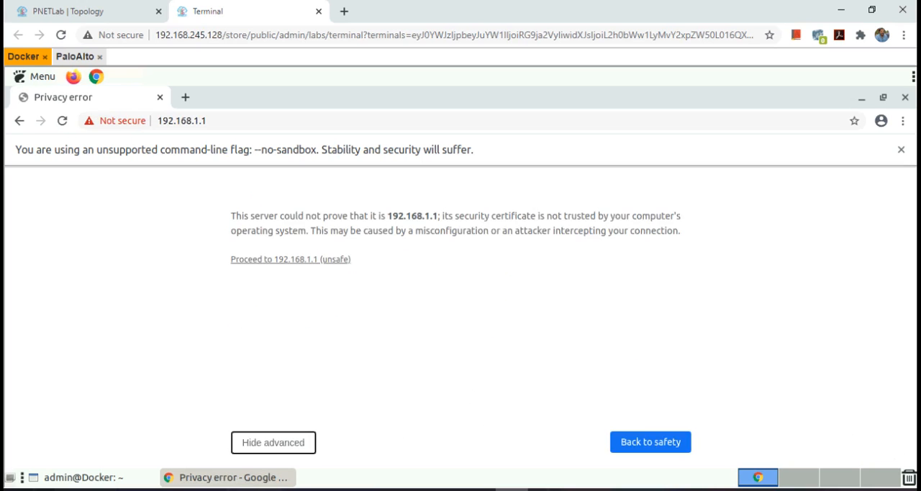
left_click(321, 260)
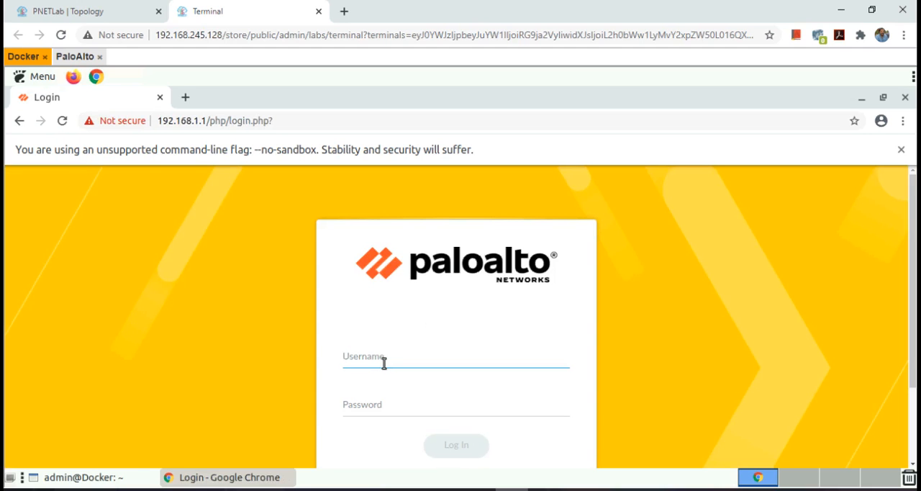
Step: Log in to the firewall's web interface as admin with the account password
type("admin")
key("Tab")
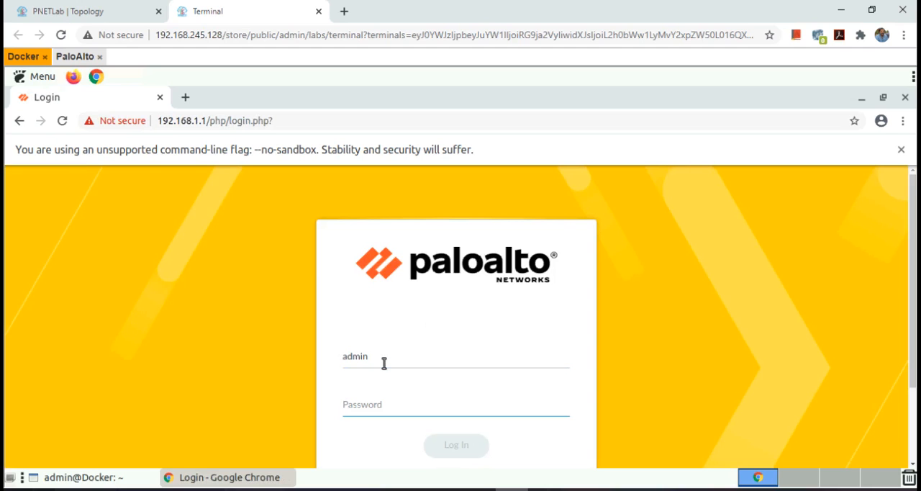
type("paloalto")
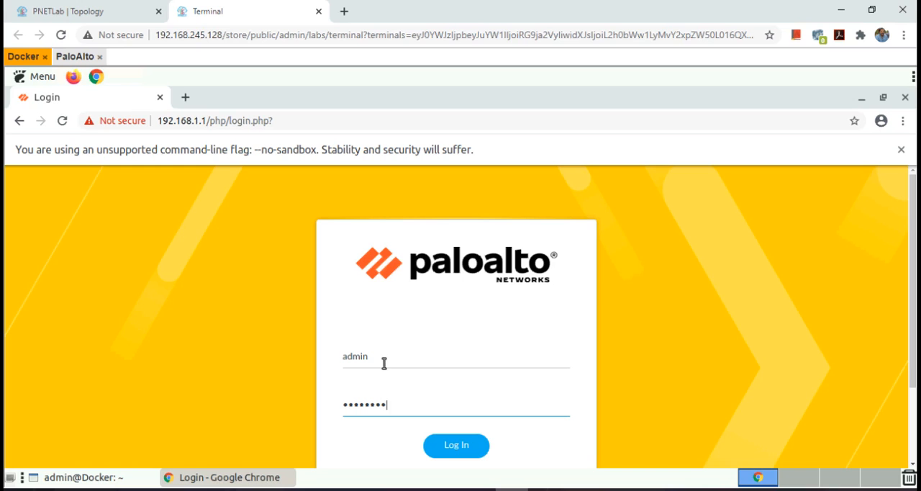
type("1")
left_click(457, 444)
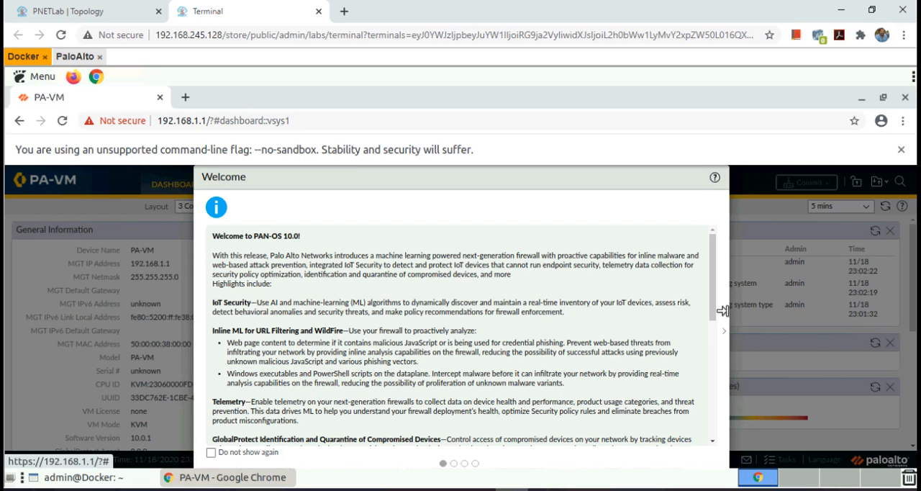
Step: Read through the PAN-OS 10.0 welcome message and set it to not show again
scroll(718, 306, "down", 3)
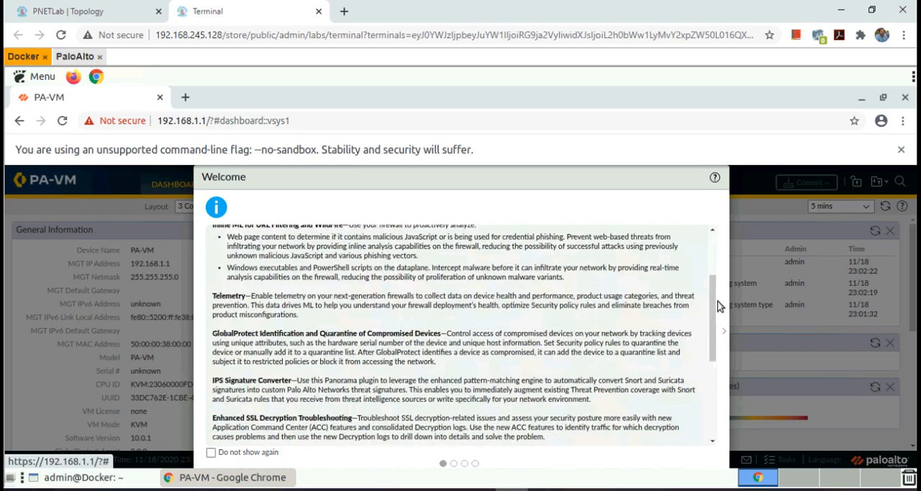
scroll(699, 393, "down", 5)
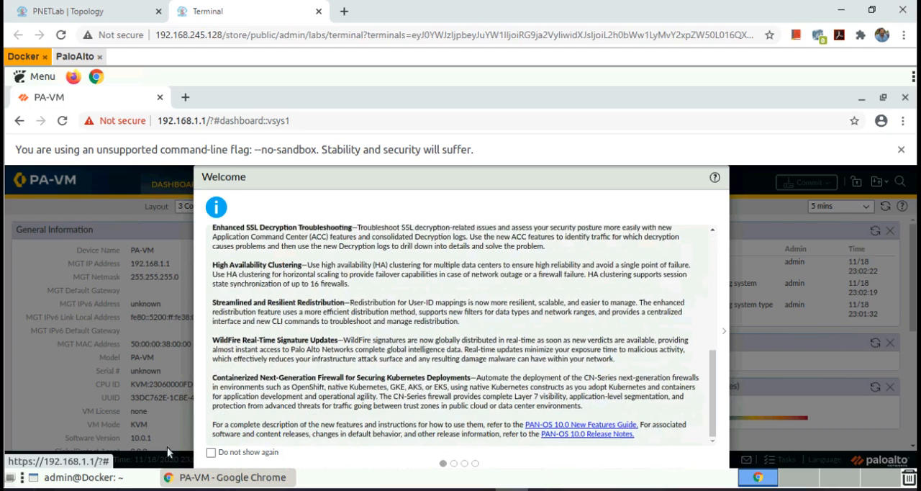
left_click(211, 452)
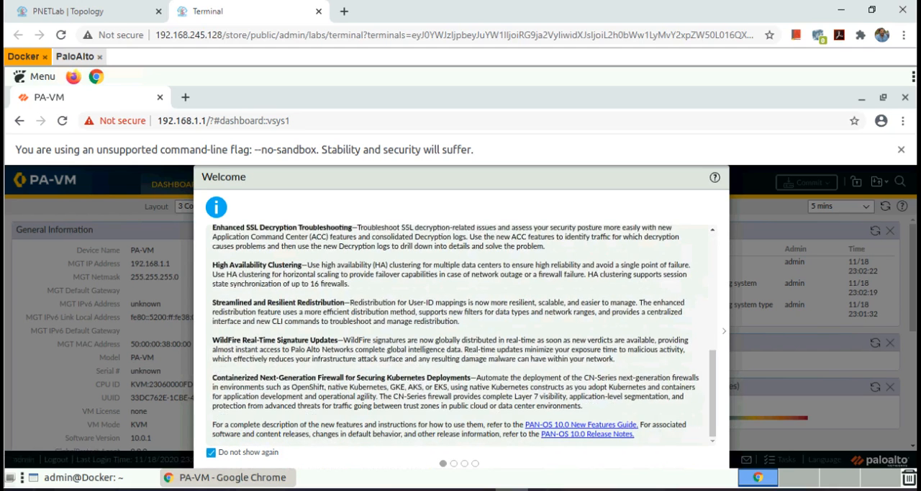